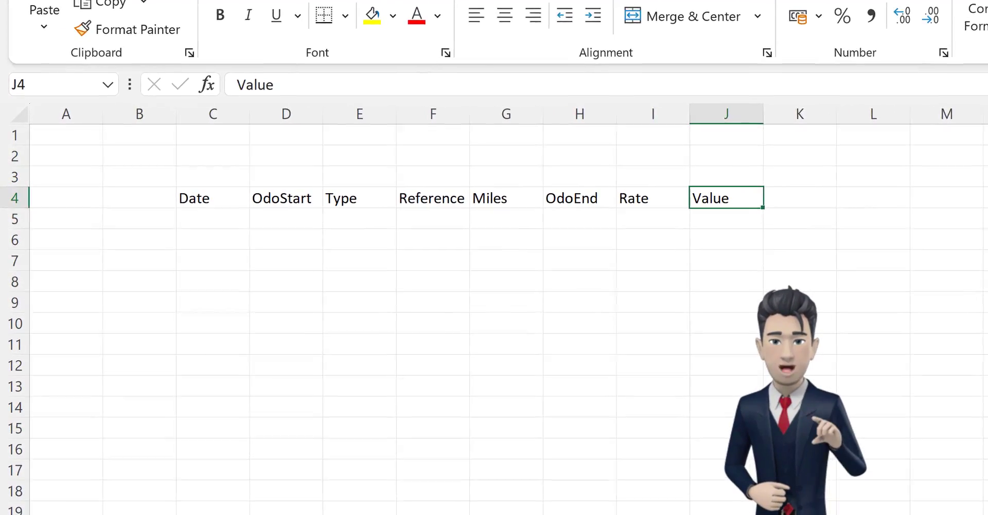
Select cell C5, the first data row under the Date heading
{"action": "left_click", "coordinate": [235, 219]}
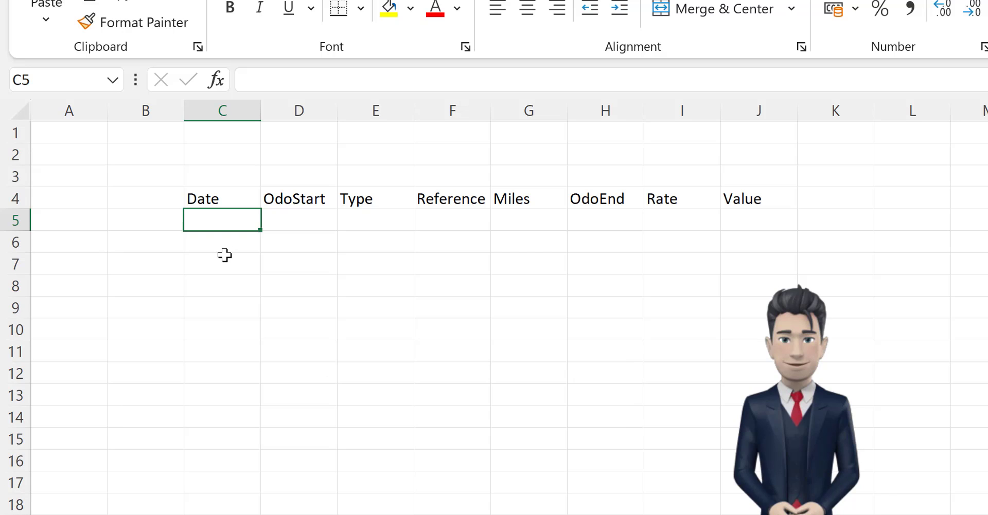
Enter 01/01/2023 in C5 and the starting odometer reading 36521 in D5
{"action": "type", "text": "01/01/23"}
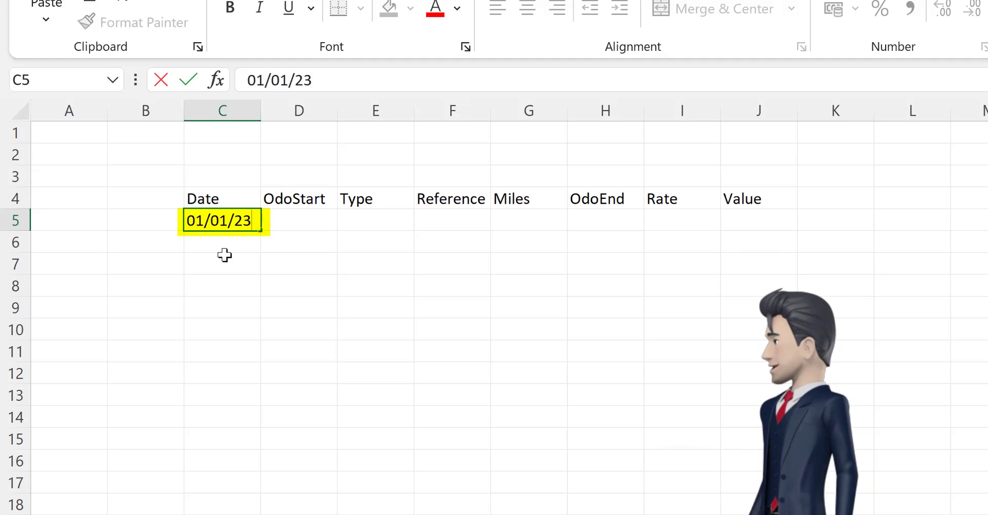
{"action": "key", "text": "Tab"}
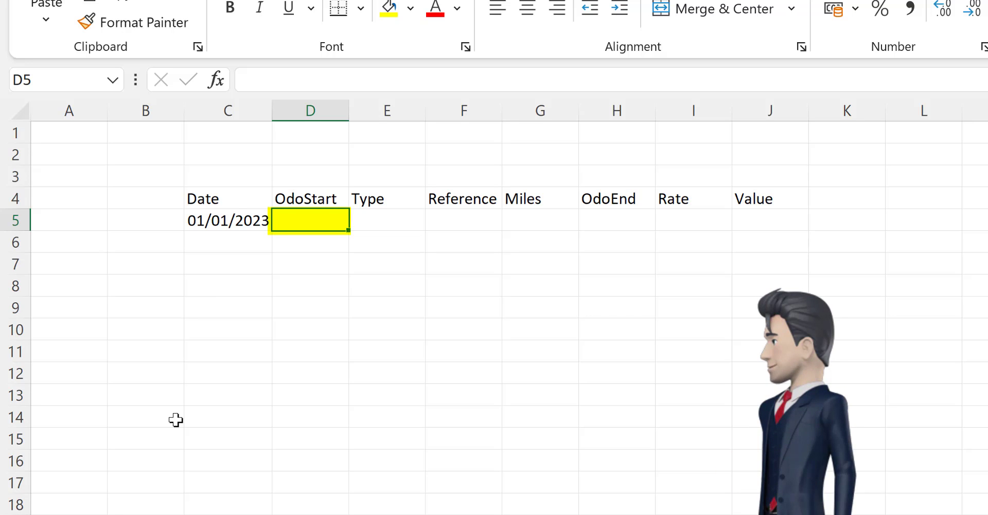
{"action": "type", "text": "36521"}
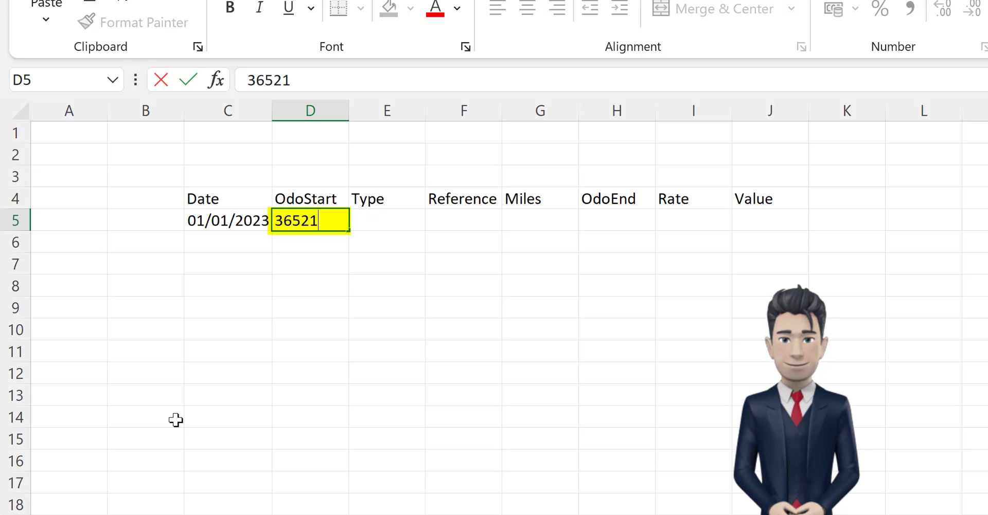
{"action": "key", "text": "Tab"}
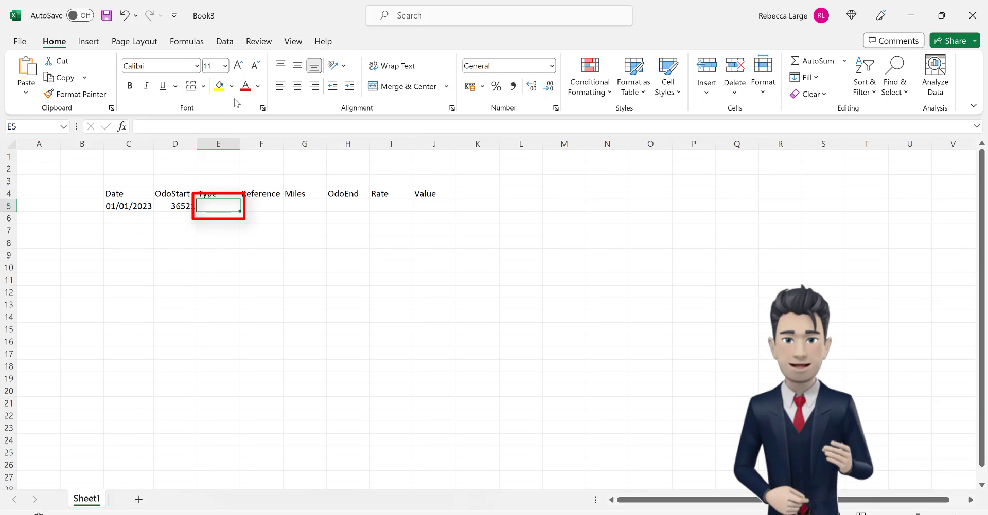
Give E5 a List data validation with source Business,Personal, then choose Business
{"action": "left_click", "coordinate": [224, 41]}
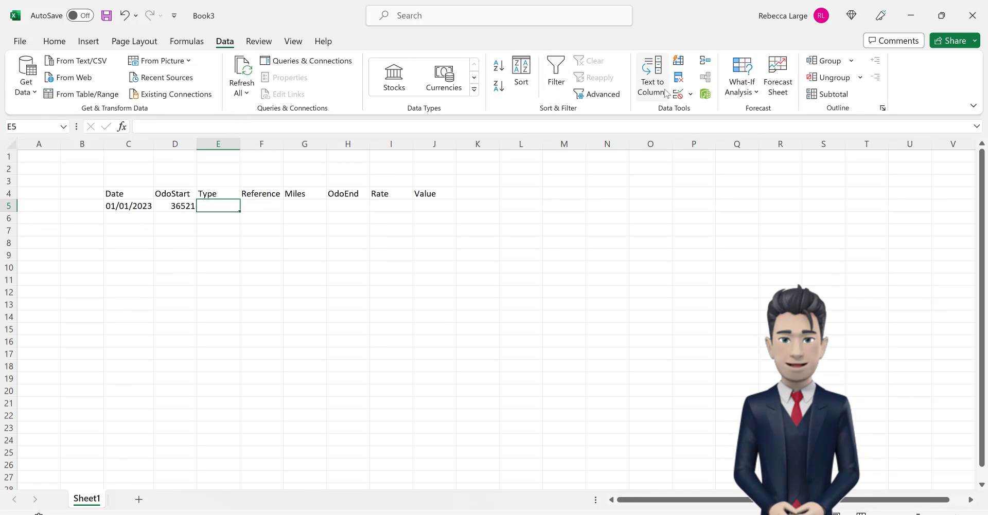
{"action": "left_click", "coordinate": [681, 95]}
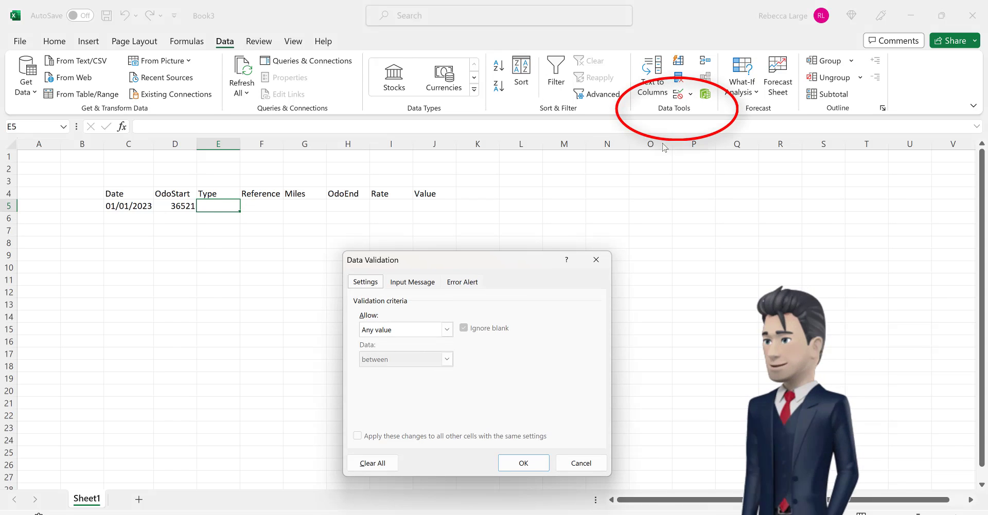
{"action": "left_click", "coordinate": [447, 330]}
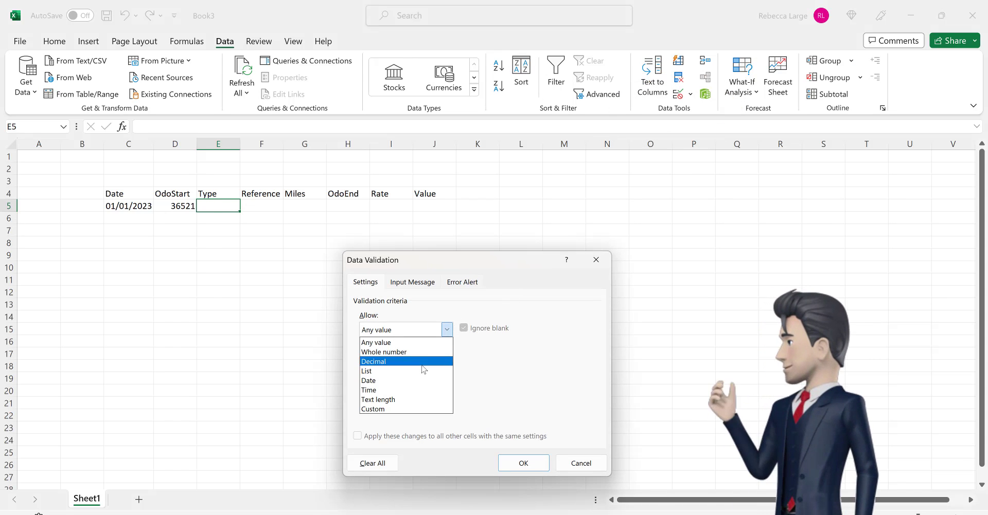
{"action": "left_click", "coordinate": [401, 367]}
{"action": "left_click", "coordinate": [414, 385]}
{"action": "type", "text": "Bus"}
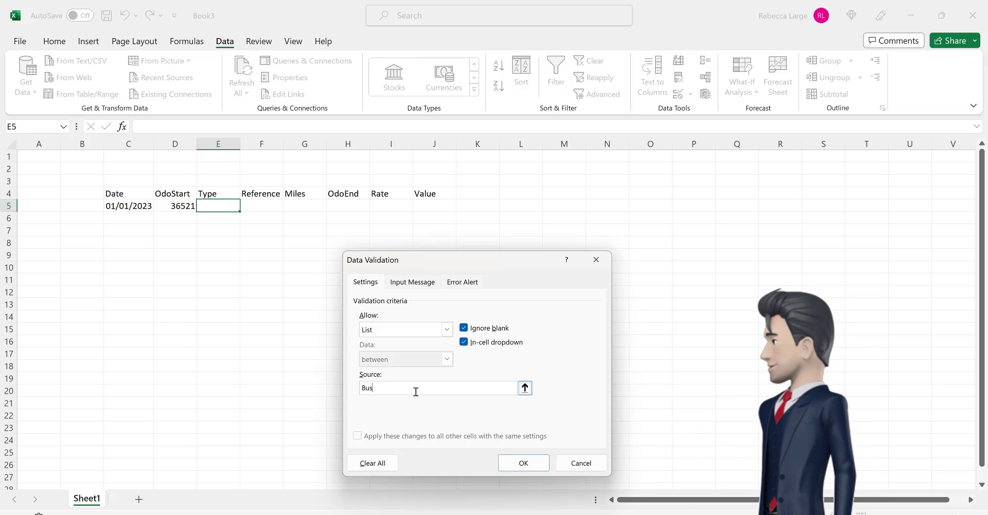
{"action": "type", "text": "iness,Personal"}
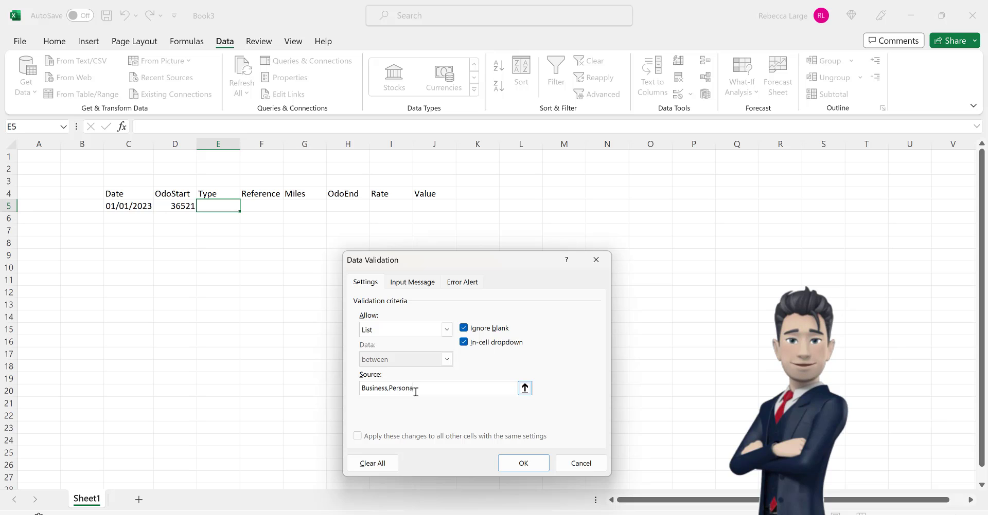
{"action": "left_click", "coordinate": [517, 469]}
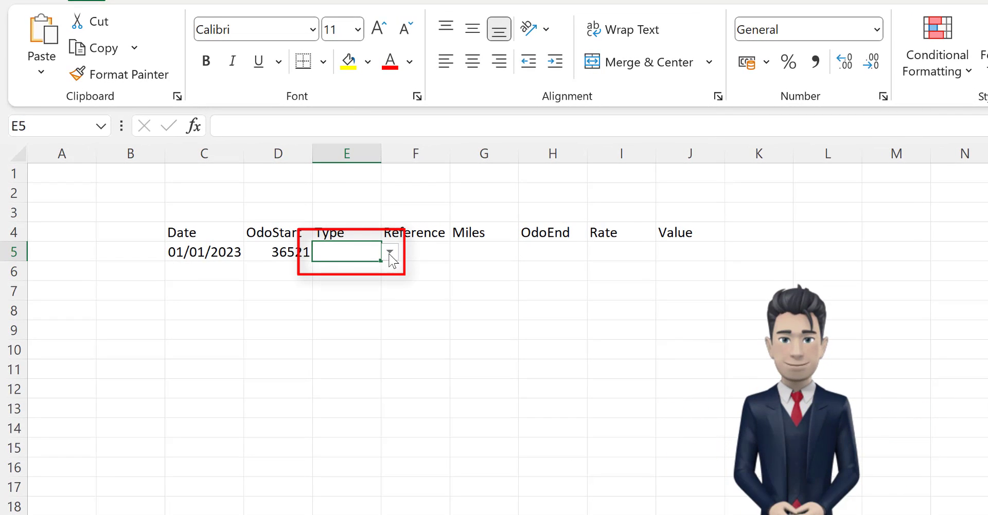
{"action": "left_click", "coordinate": [389, 254]}
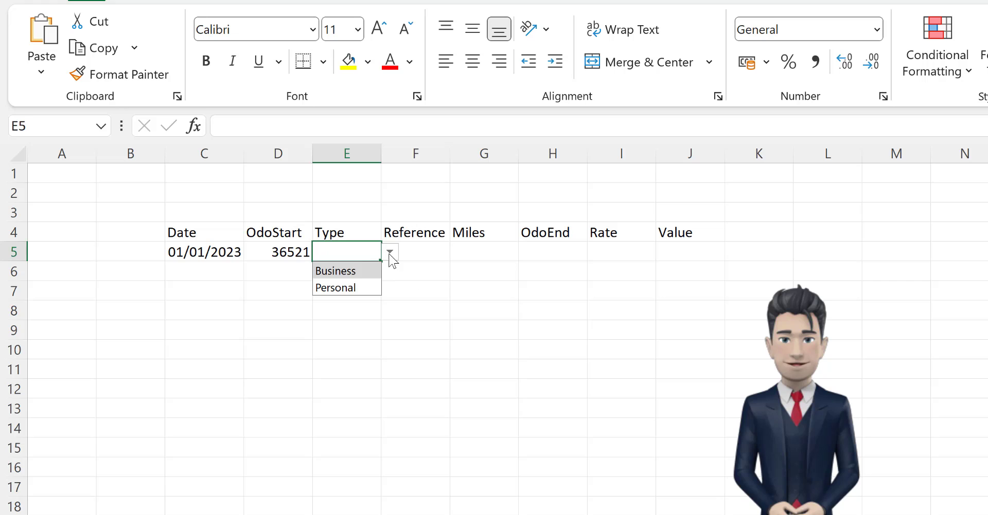
{"action": "left_click", "coordinate": [369, 272]}
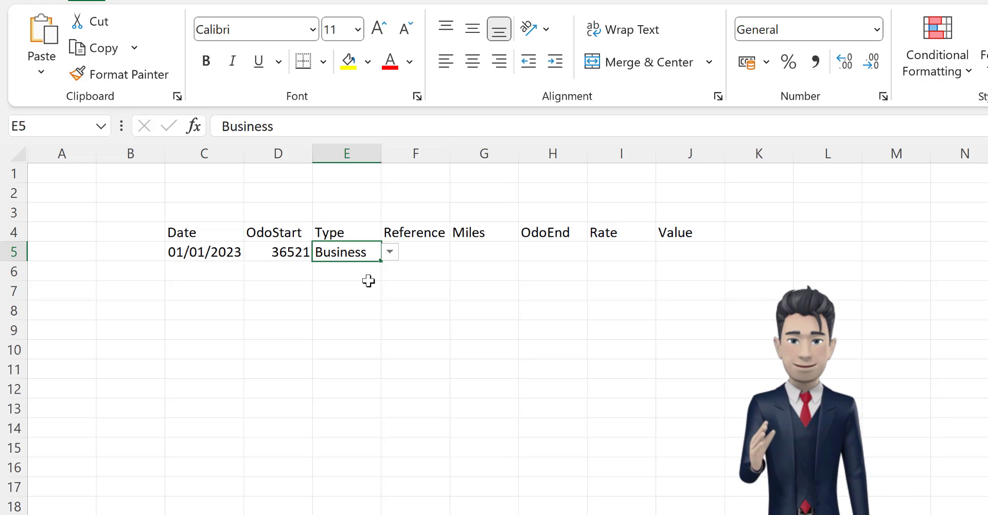
Enter the reference 'ABC & Co - Boston' in F5 and 256 miles in G5
{"action": "left_click", "coordinate": [422, 255]}
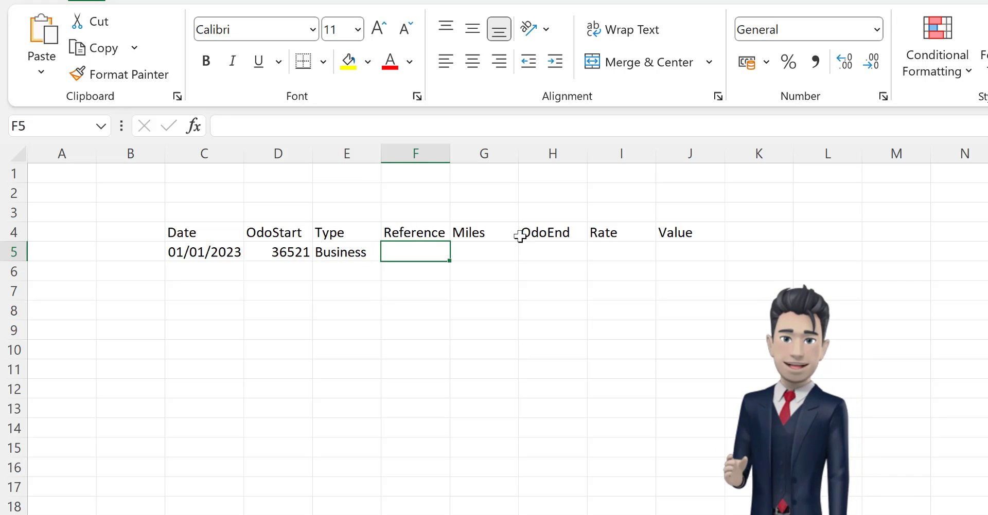
{"action": "type", "text": "ABC & Co - Boston"}
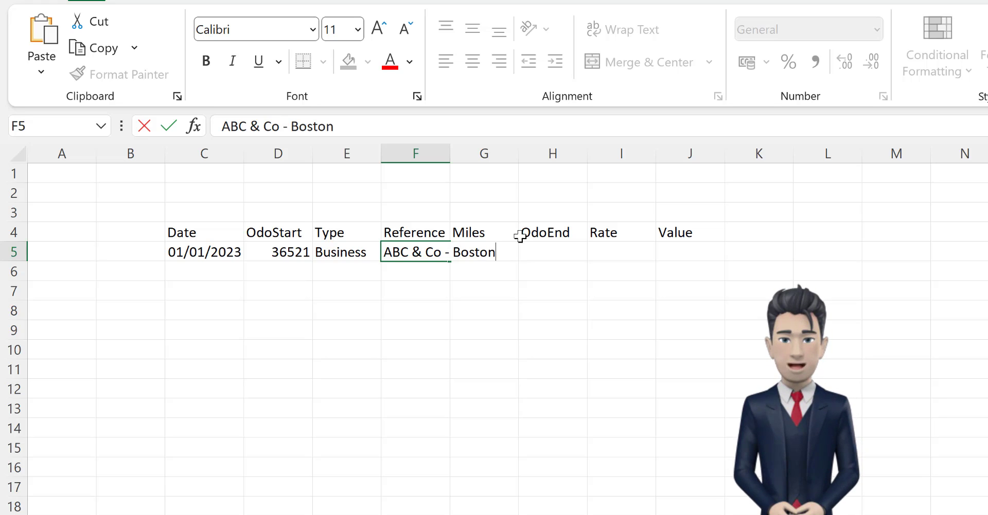
{"action": "key", "text": "Tab"}
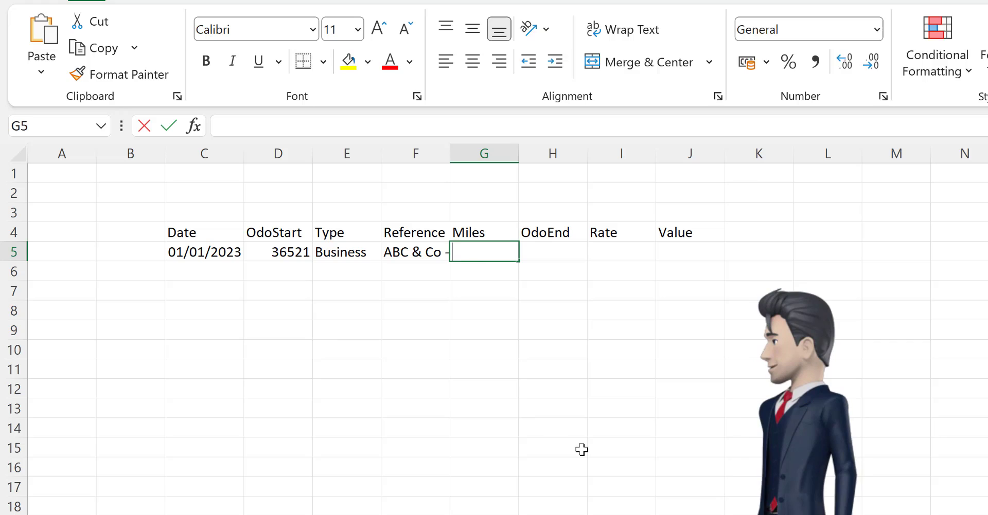
{"action": "type", "text": "256"}
{"action": "key", "text": "Tab"}
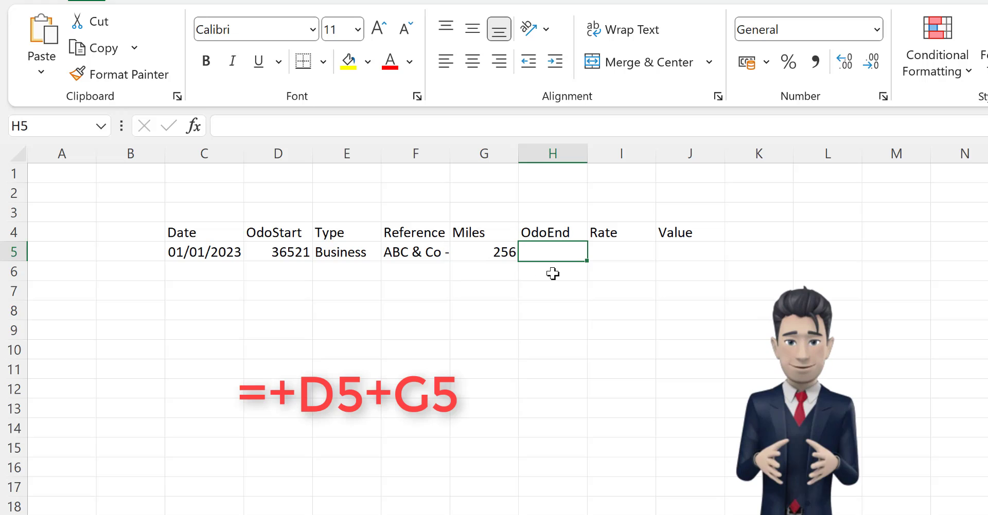
Enter the formula =+D5+G5 in H5 so OdoEnd shows 36777
{"action": "type", "text": "=+"}
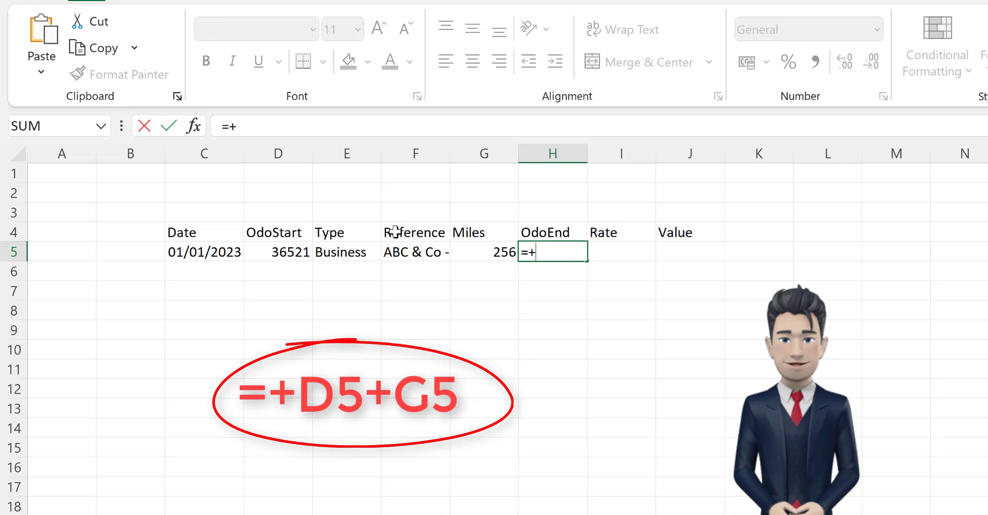
{"action": "left_click", "coordinate": [283, 254]}
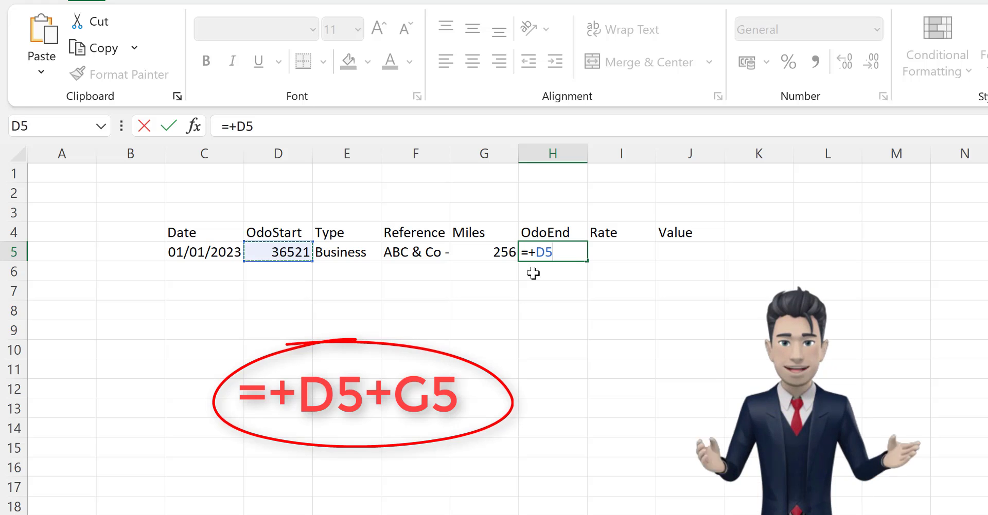
{"action": "type", "text": "+"}
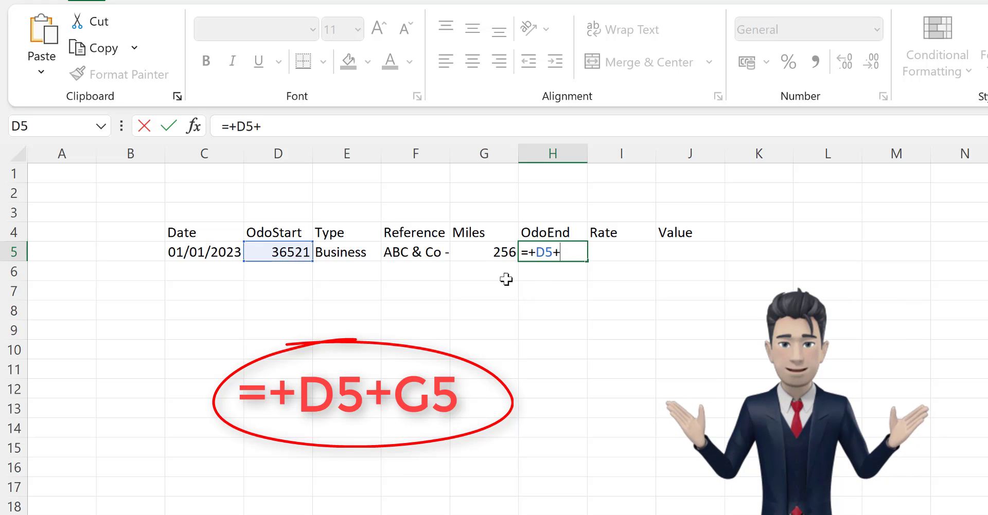
{"action": "left_click", "coordinate": [492, 252]}
{"action": "key", "text": "Return"}
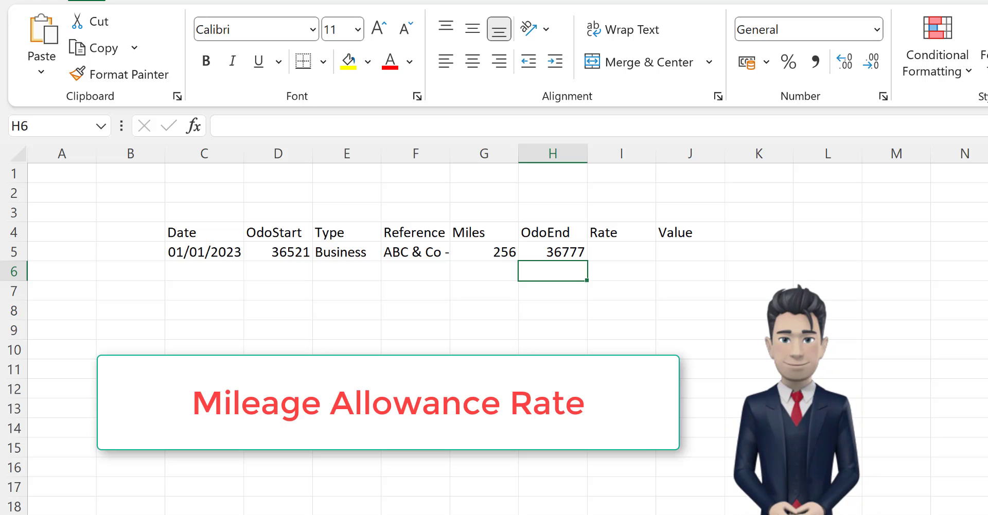
{"action": "left_click", "coordinate": [609, 256]}
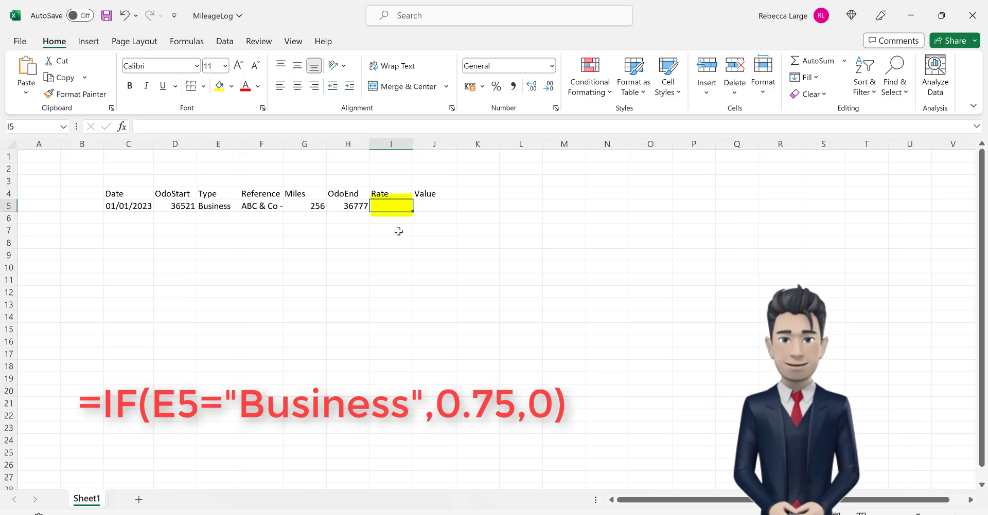
Enter =IF(E5="Business",0.75,0) in I5 and recheck the formula
{"action": "type", "text": "=IF"}
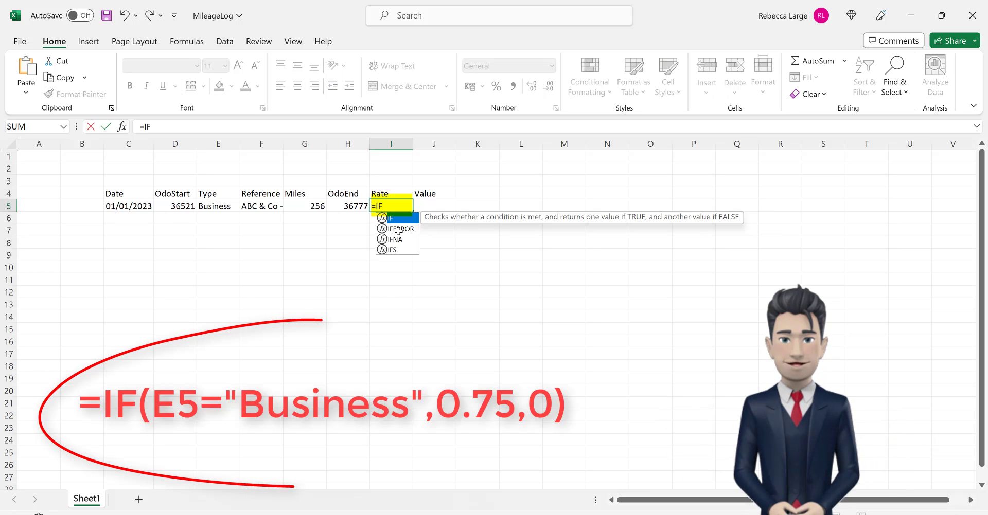
{"action": "type", "text": "(E"}
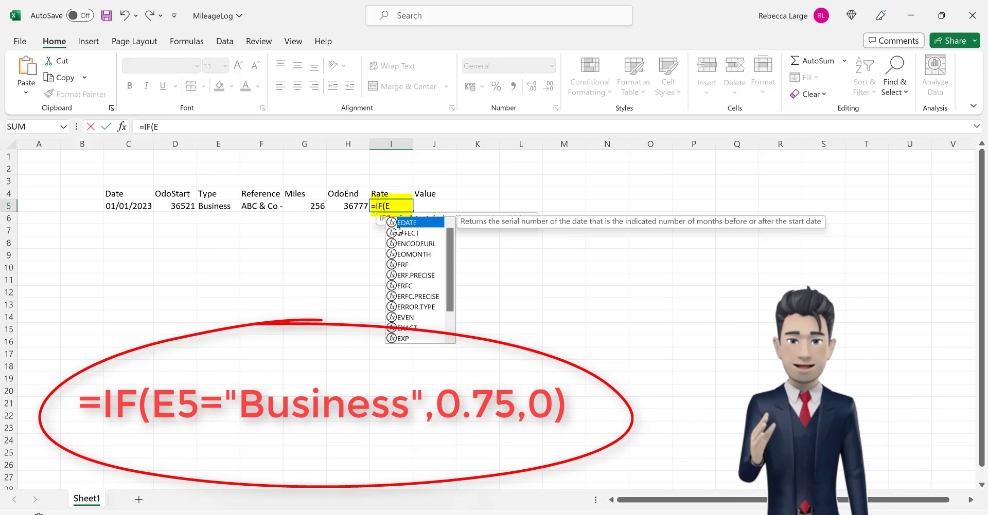
{"action": "type", "text": "5"}
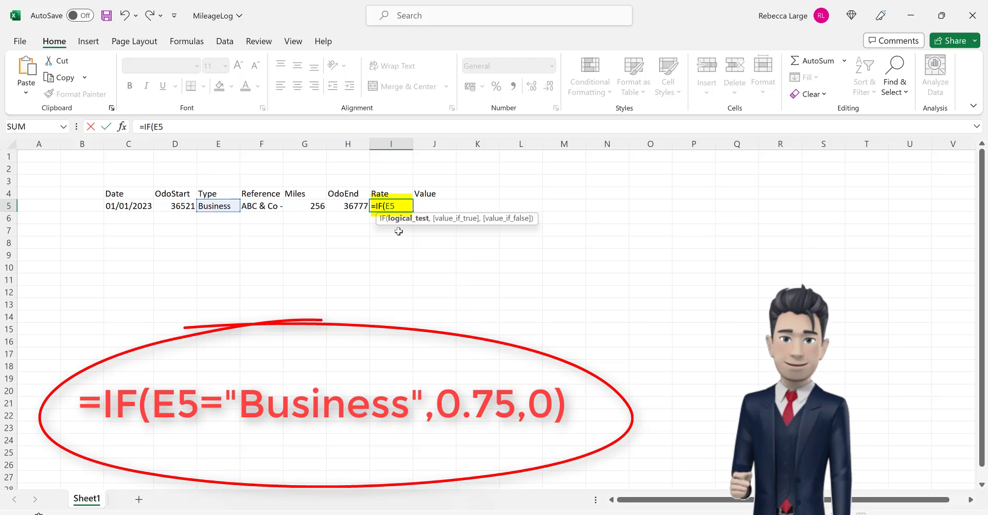
{"action": "type", "text": "="}
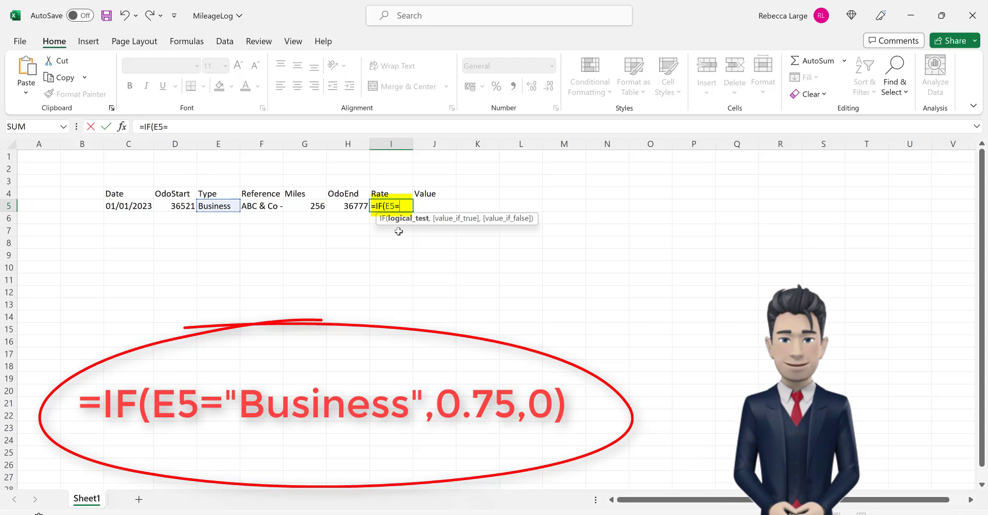
{"action": "type", "text": "\"Busin"}
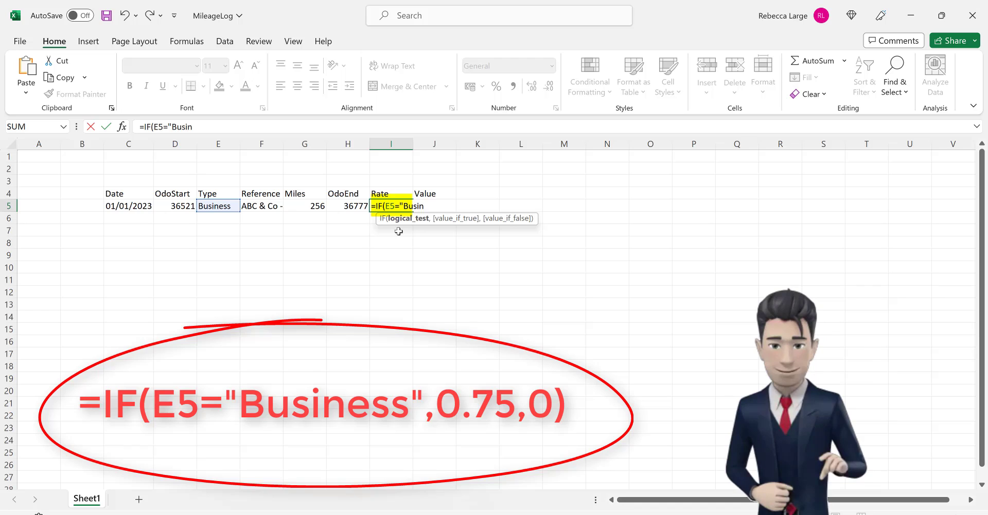
{"action": "type", "text": "ess\",0.7"}
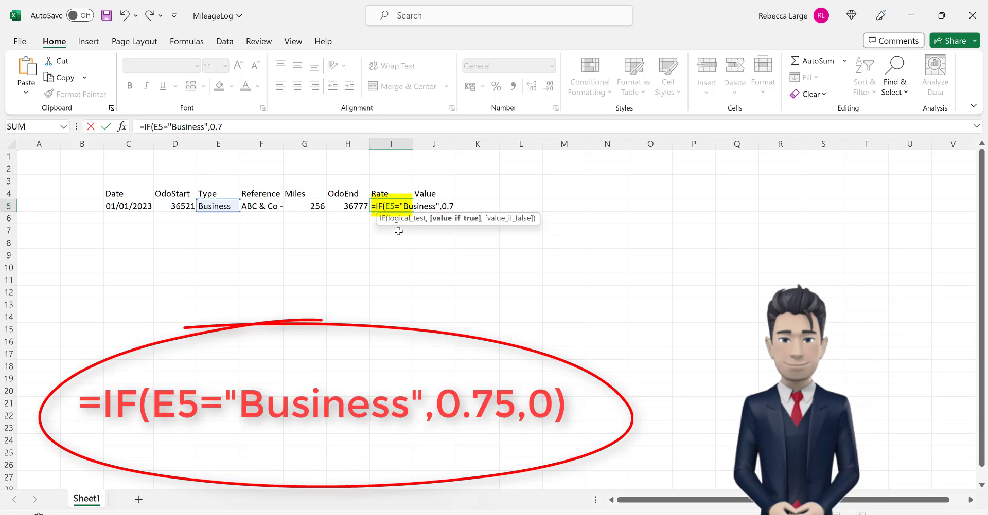
{"action": "type", "text": "5,"}
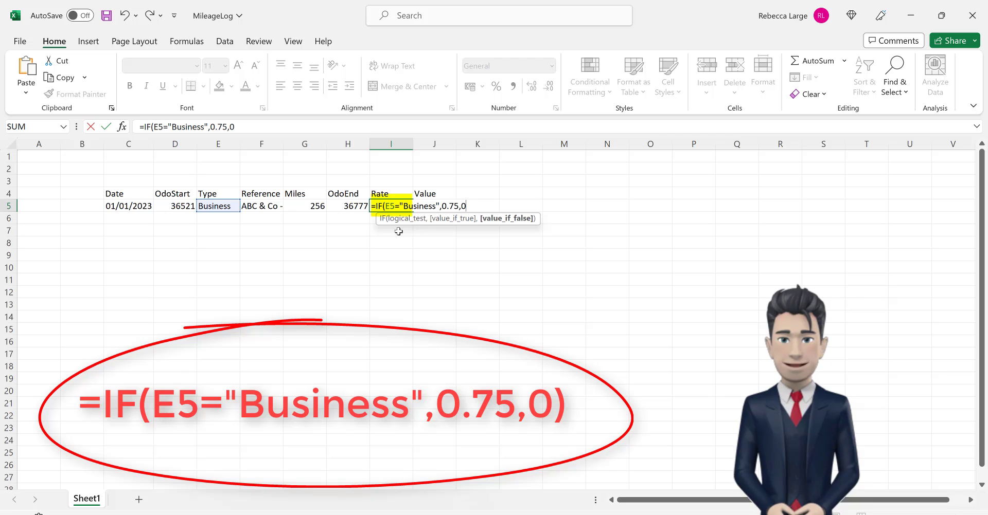
{"action": "type", "text": "0)"}
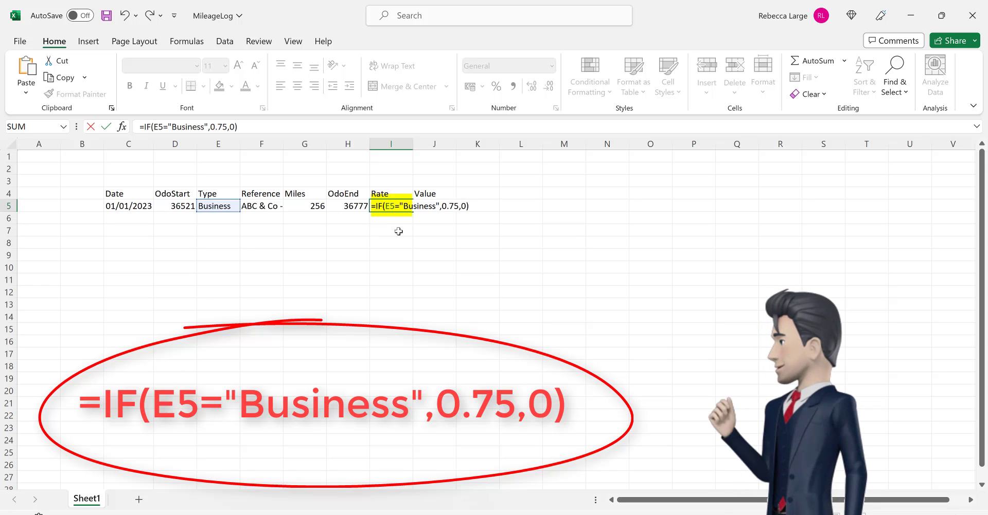
{"action": "key", "text": "Return"}
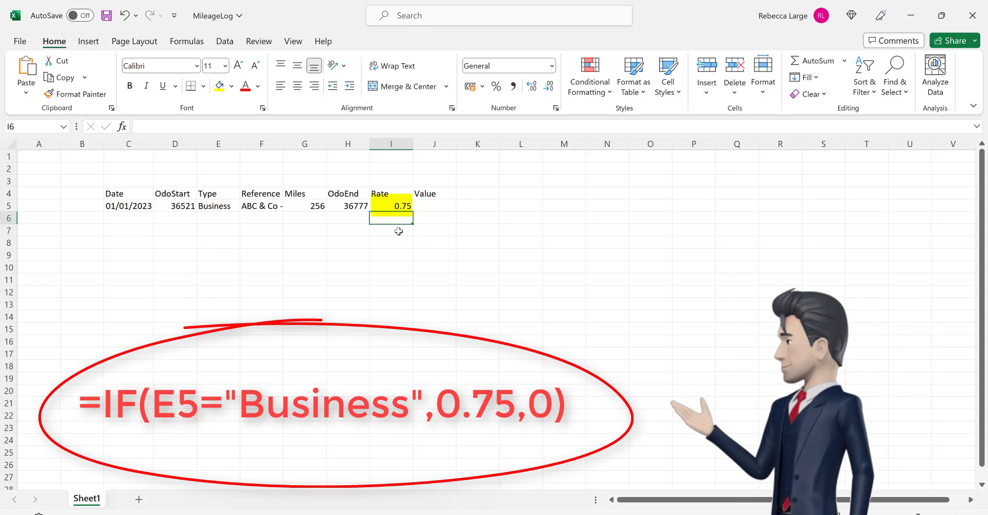
{"action": "left_click", "coordinate": [405, 205]}
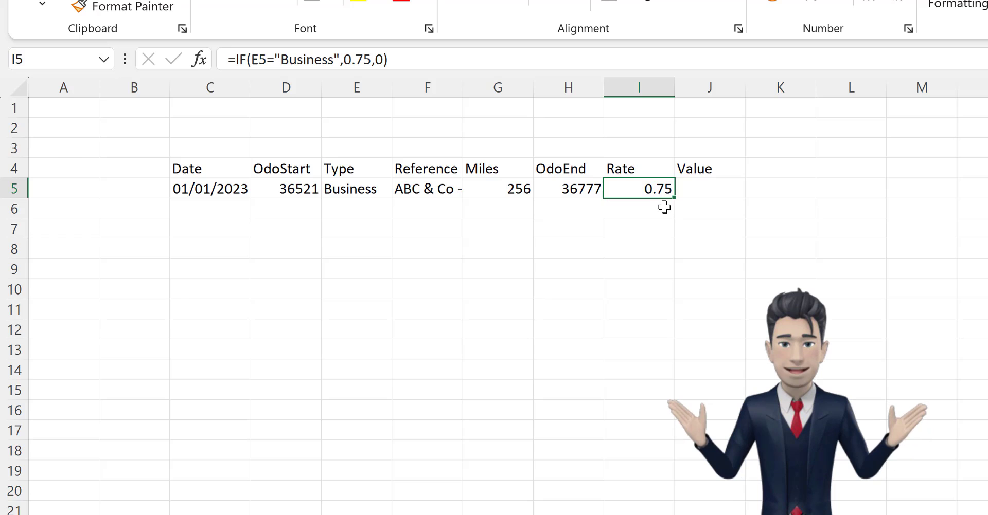
Enter the formula =+G5*I5 in J5, giving a Value of 192
{"action": "left_click", "coordinate": [726, 192]}
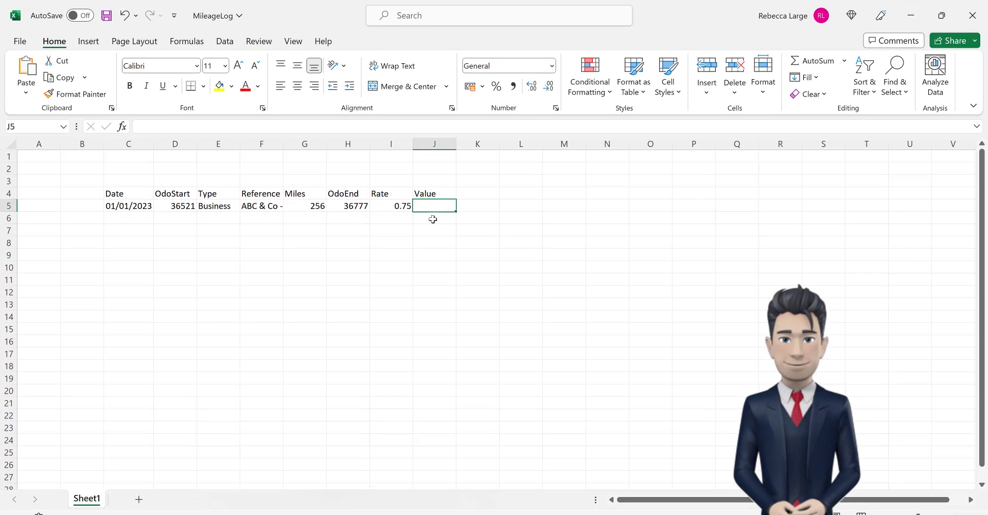
{"action": "type", "text": "="}
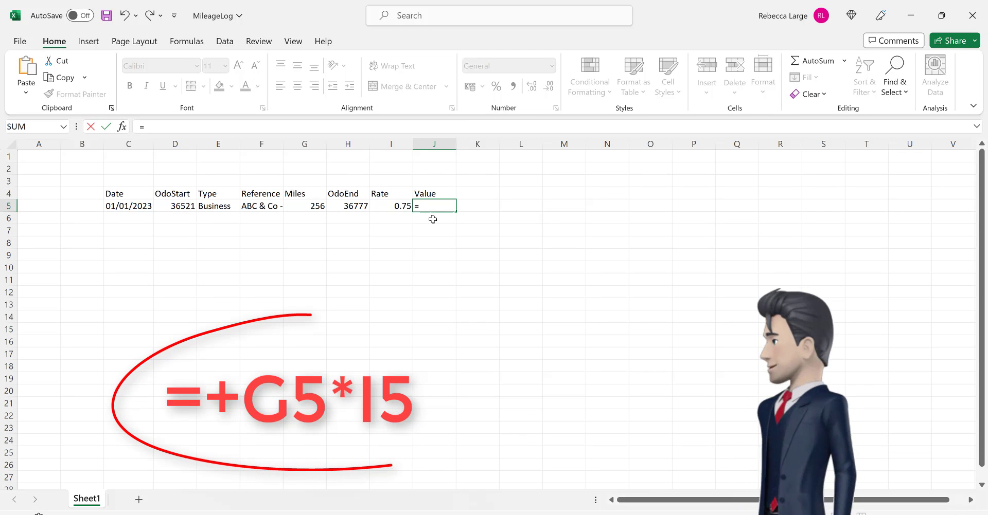
{"action": "type", "text": "+G5"}
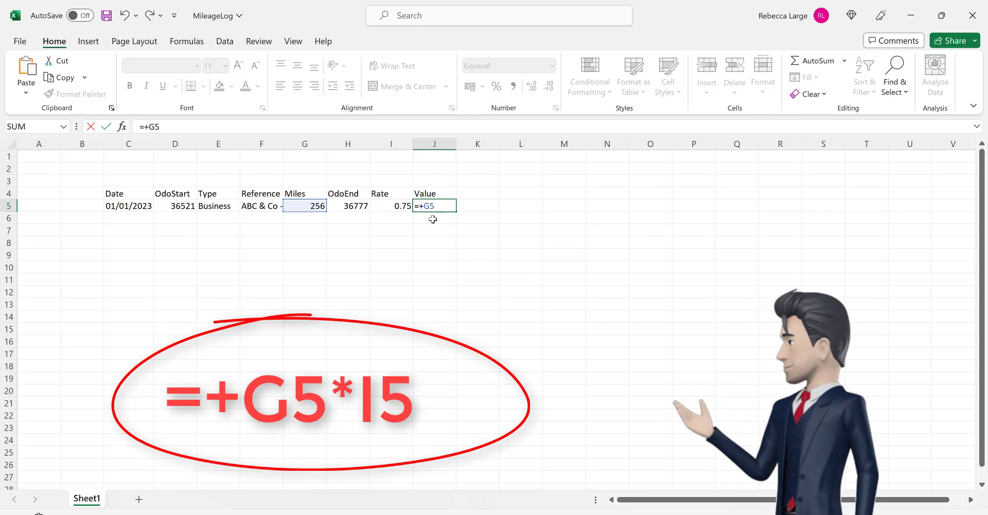
{"action": "type", "text": "*I"}
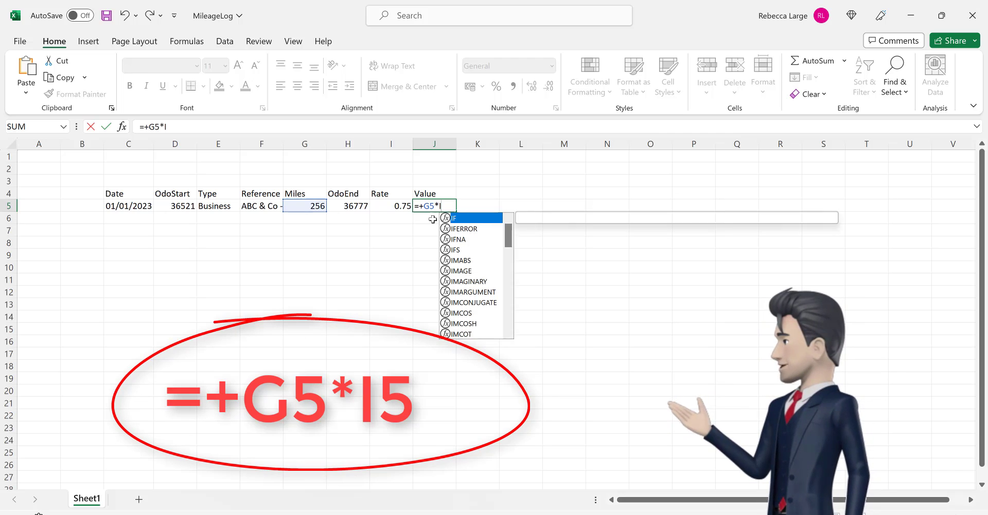
{"action": "type", "text": "5"}
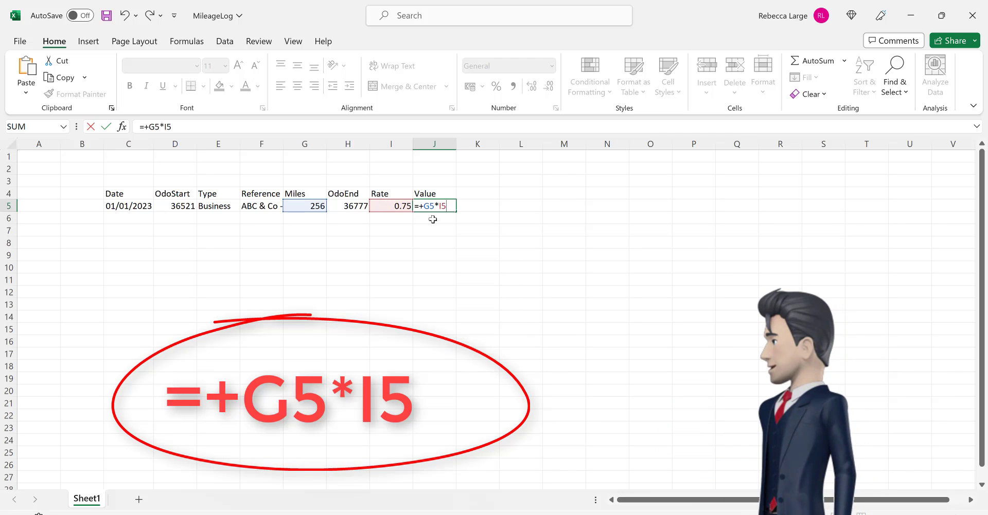
{"action": "key", "text": "Return"}
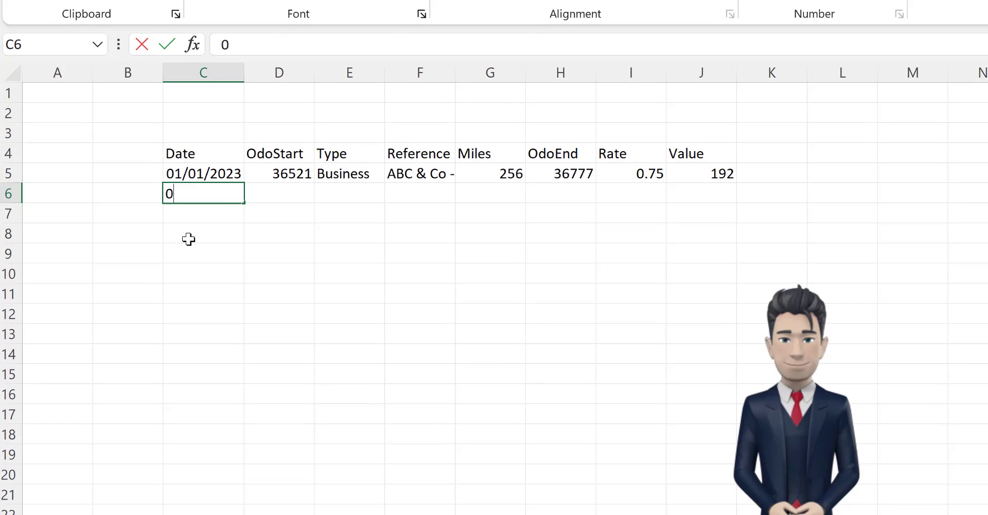
Enter 02/01/23 in C6 and set D6 to =+H5, showing 36777
{"action": "type", "text": "2/01/"}
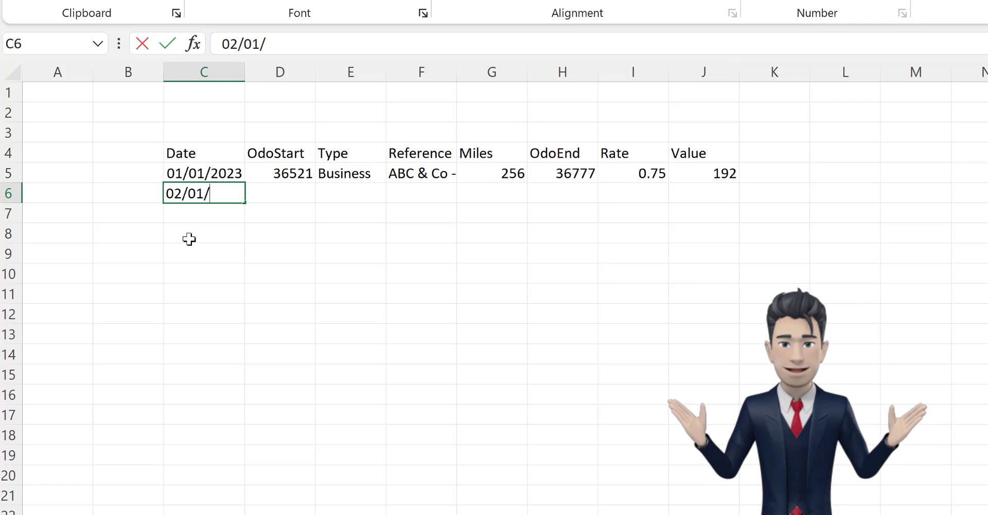
{"action": "type", "text": "23"}
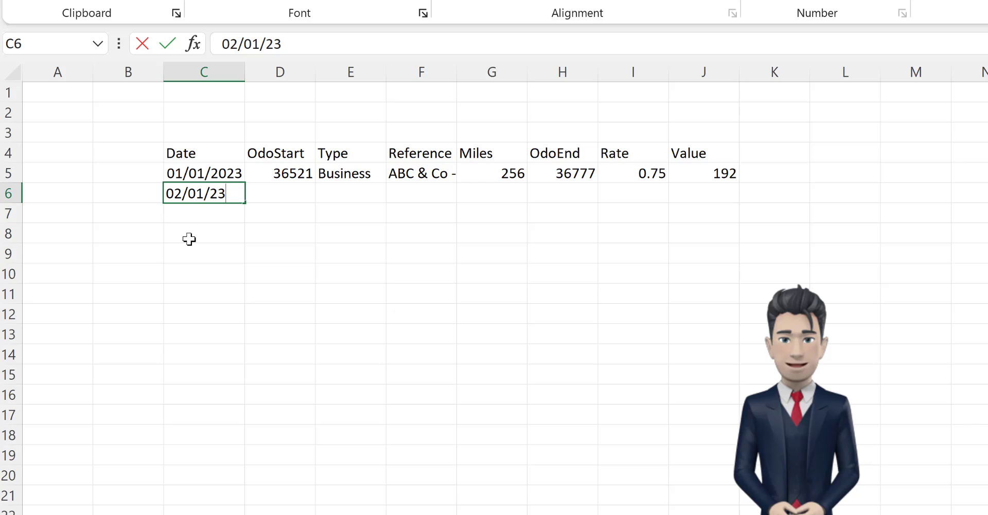
{"action": "key", "text": "Tab"}
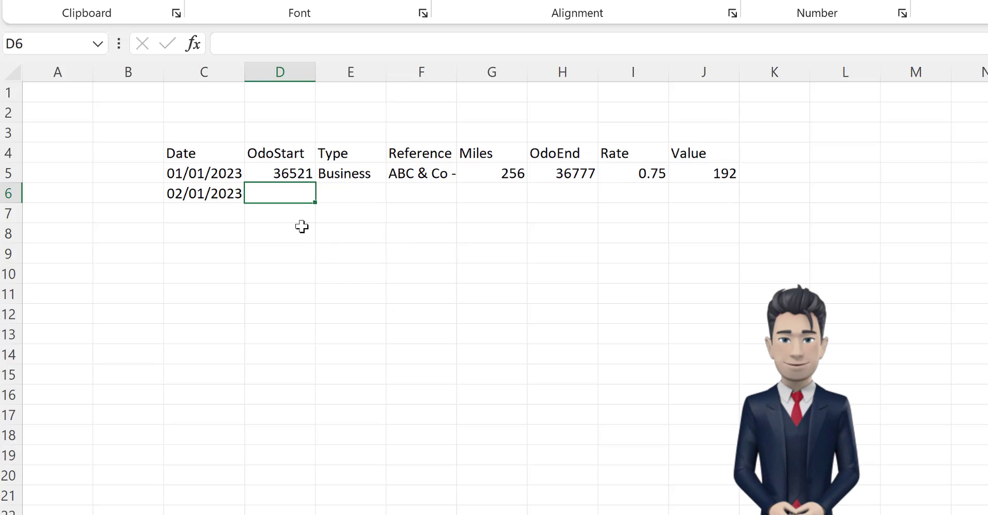
{"action": "type", "text": "="}
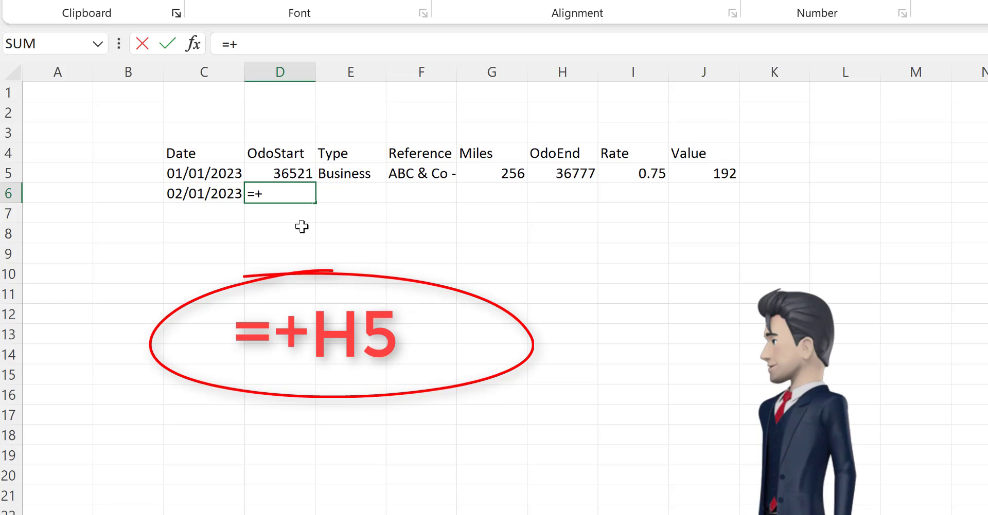
{"action": "type", "text": "+"}
{"action": "left_click", "coordinate": [575, 175]}
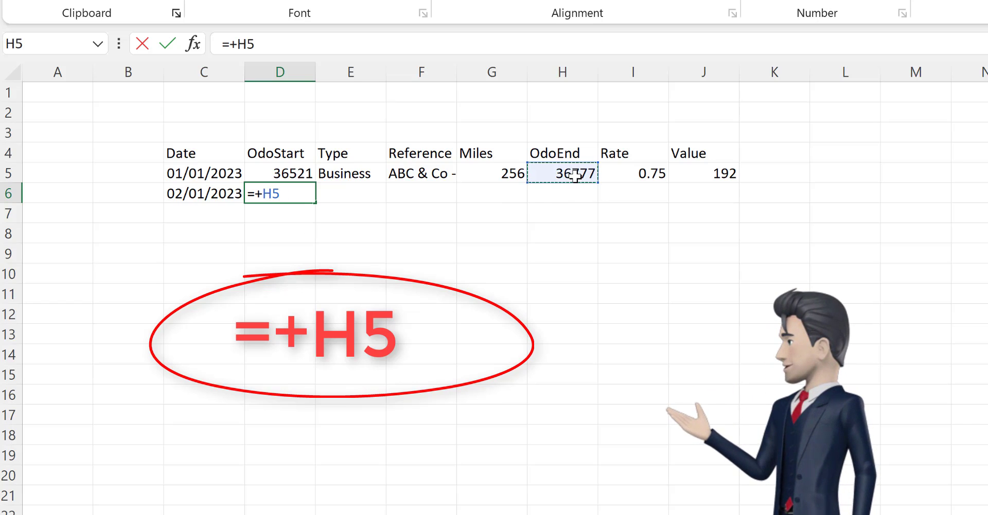
{"action": "key", "text": "Return"}
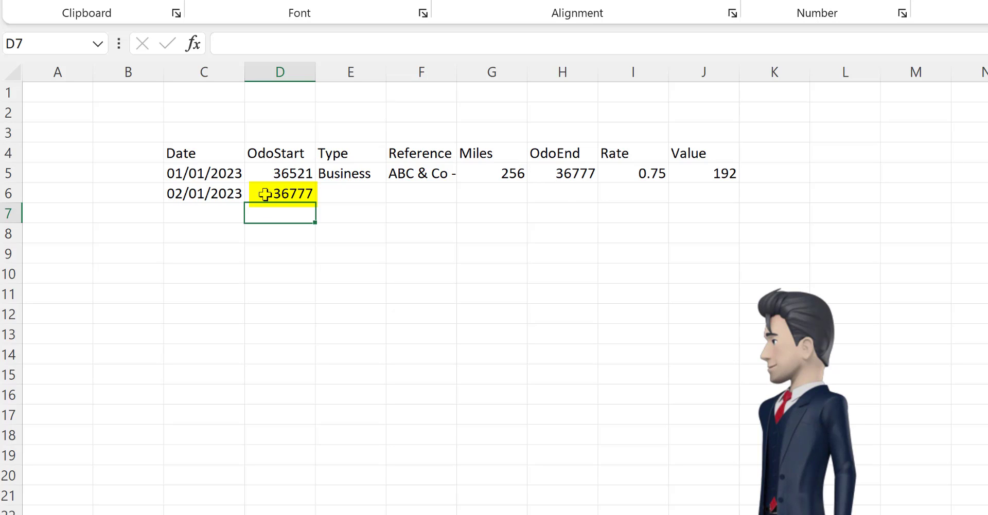
Fill E5's Type dropdown down to E18, then clear the copied entries in E6:E18
{"action": "left_click", "coordinate": [340, 171]}
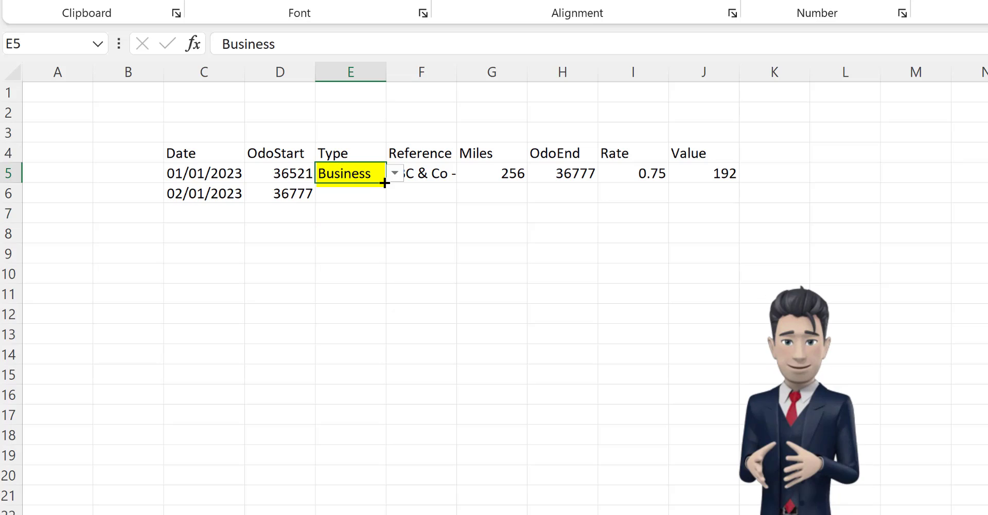
{"action": "mouse_move", "coordinate": [381, 204]}
{"action": "left_mouse_down"}
{"action": "mouse_move", "coordinate": [366, 282]}
{"action": "mouse_move", "coordinate": [362, 440]}
{"action": "left_mouse_up"}
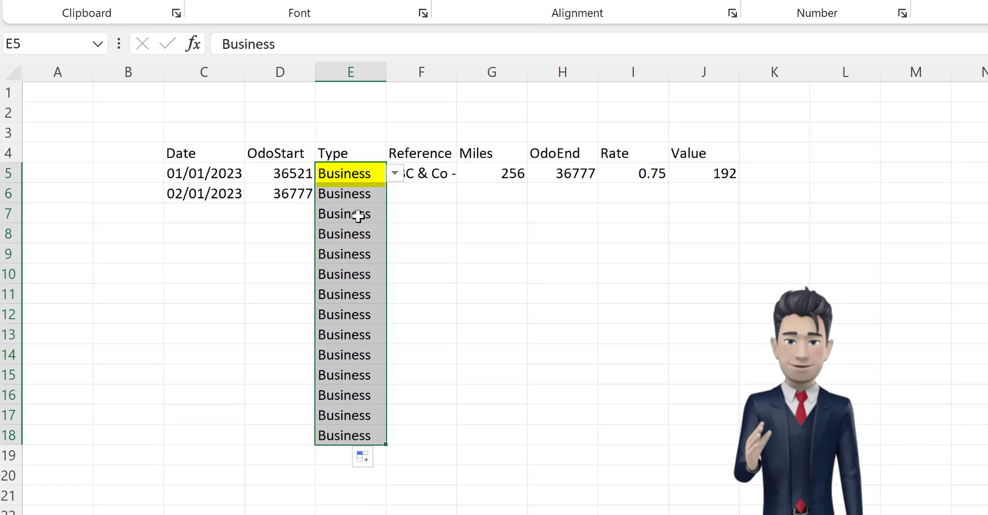
{"action": "left_click_drag", "start_coordinate": [368, 195], "coordinate": [340, 423]}
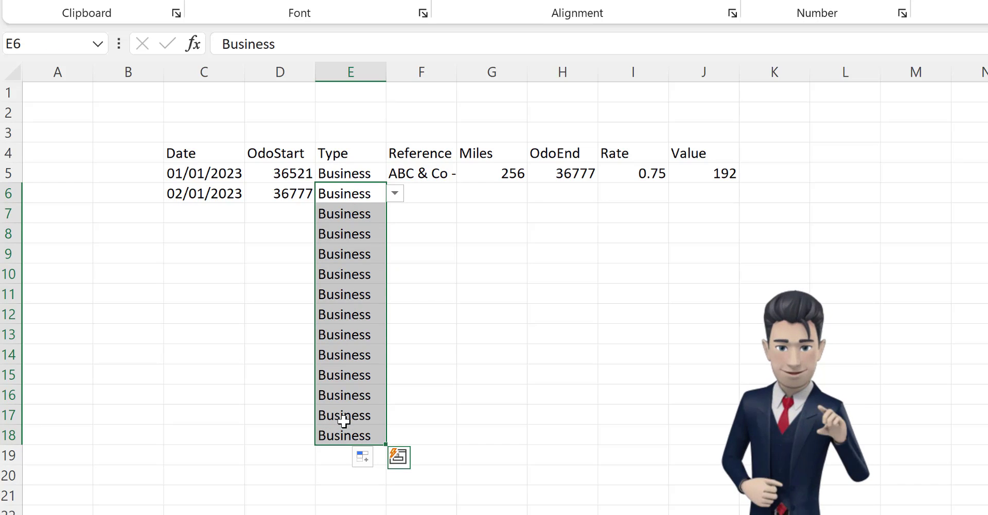
{"action": "key", "text": "Delete"}
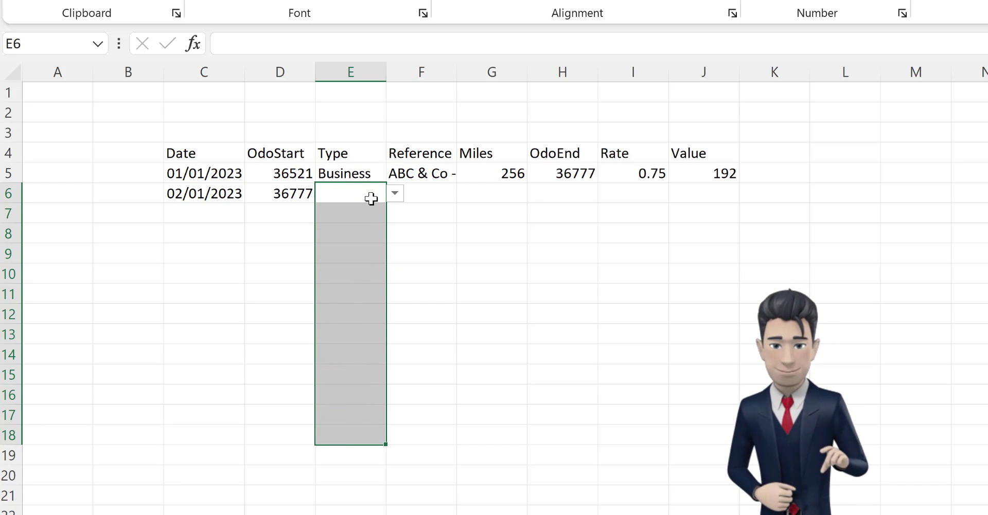
Choose Business from the Type dropdown in E6
{"action": "left_click", "coordinate": [367, 234]}
{"action": "left_click", "coordinate": [355, 280]}
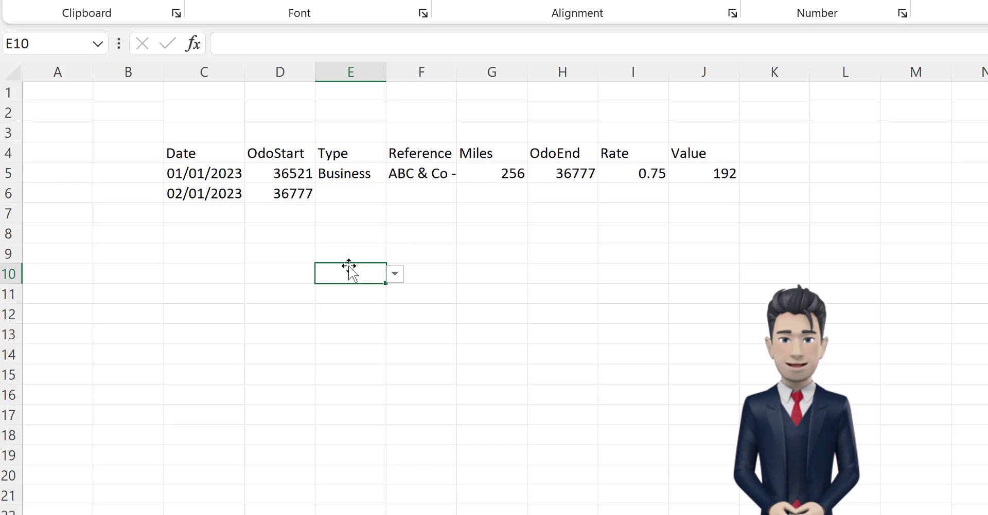
{"action": "left_click", "coordinate": [355, 192]}
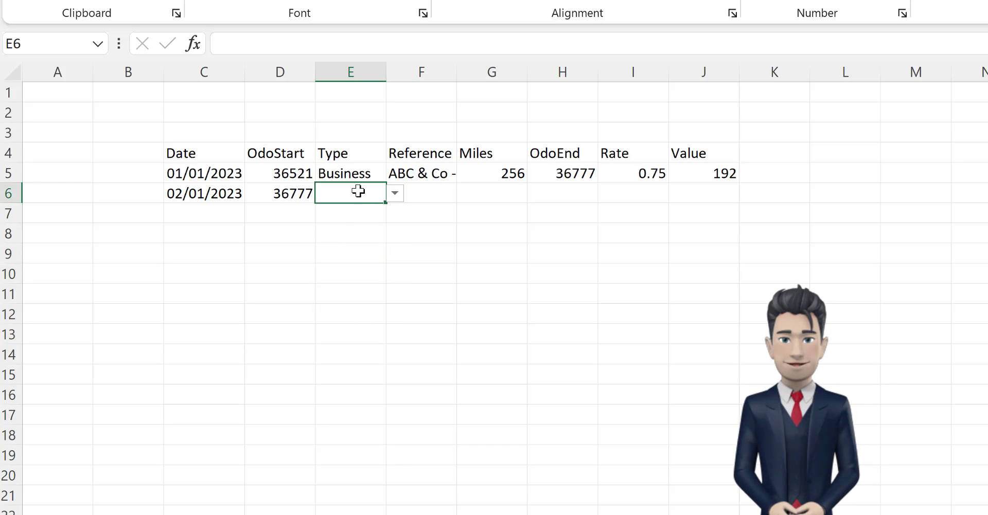
{"action": "left_click", "coordinate": [395, 194]}
{"action": "left_click", "coordinate": [360, 216]}
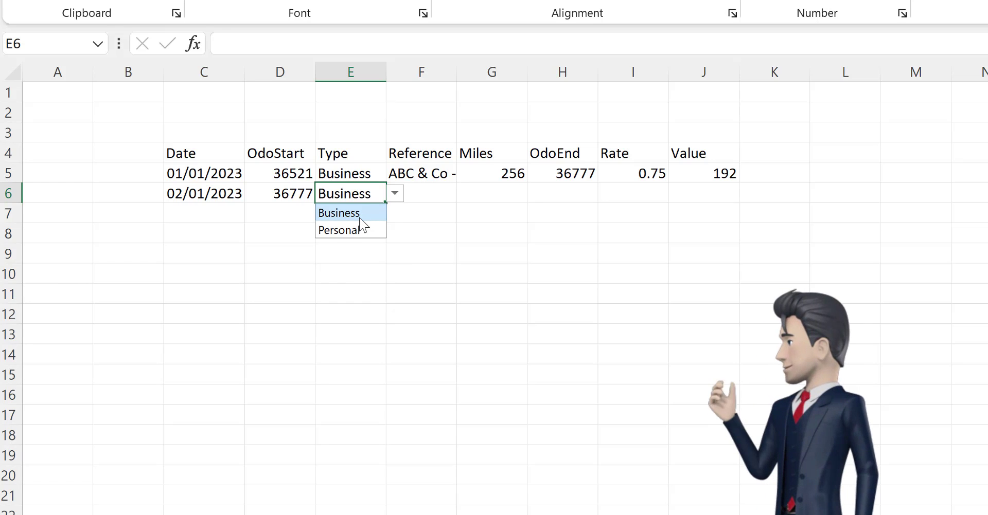
Enter the reference 'Coopers - Denver' in F6 and 184 miles in G6
{"action": "left_click", "coordinate": [417, 194]}
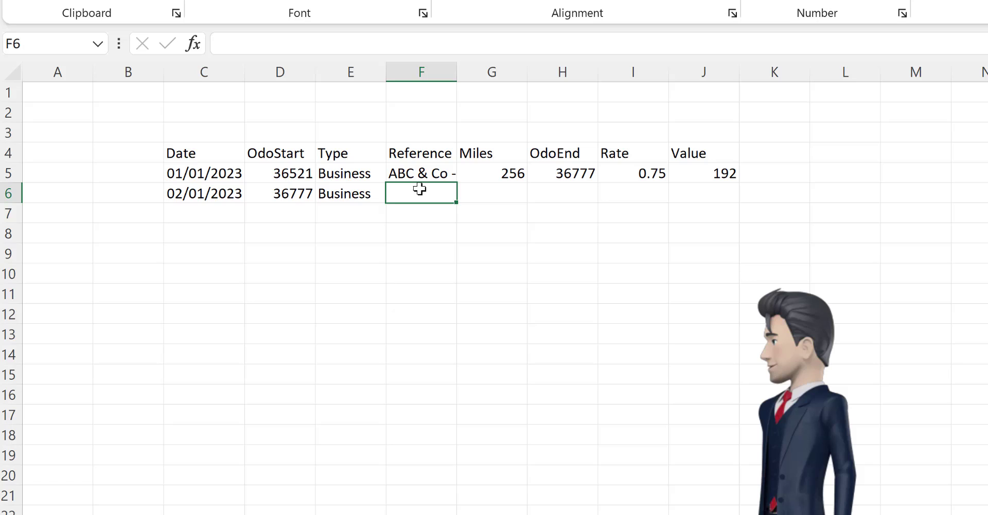
{"action": "type", "text": "oopers - Den"}
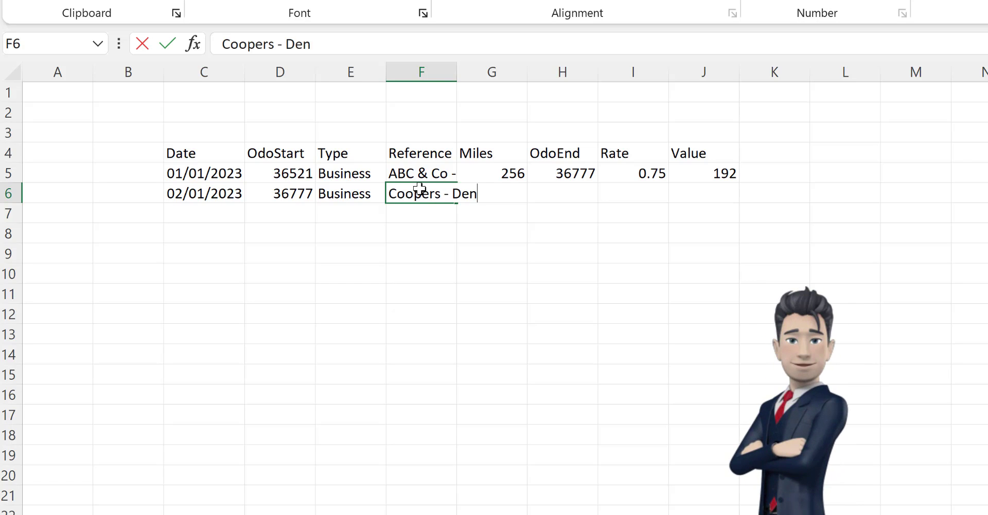
{"action": "type", "text": "ver"}
{"action": "key", "text": "Tab"}
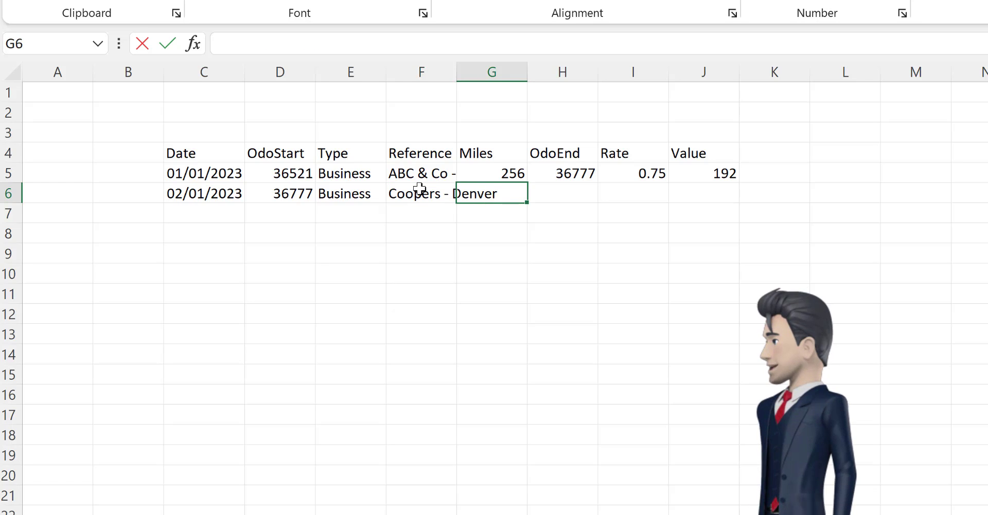
{"action": "type", "text": "184"}
{"action": "key", "text": "Return"}
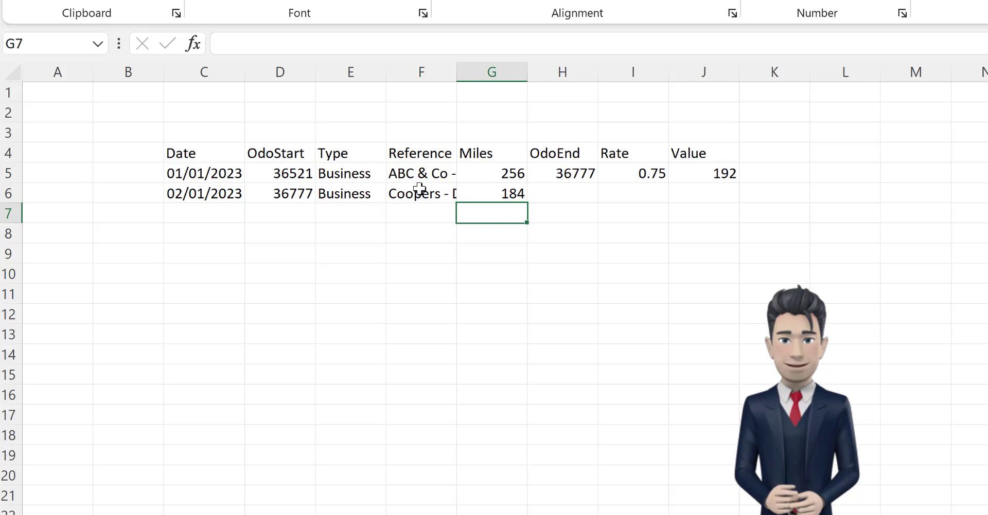
Highlight the empty OdoEnd, Rate and Value cells H6:J6, then clear the selection
{"action": "key", "text": "Up"}
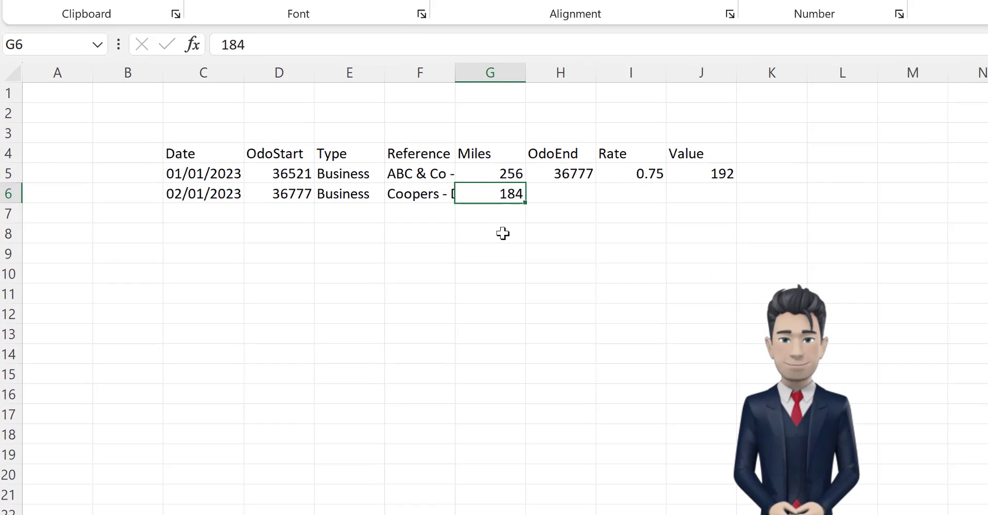
{"action": "left_click", "coordinate": [566, 198]}
{"action": "left_click_drag", "start_coordinate": [566, 198], "coordinate": [693, 193]}
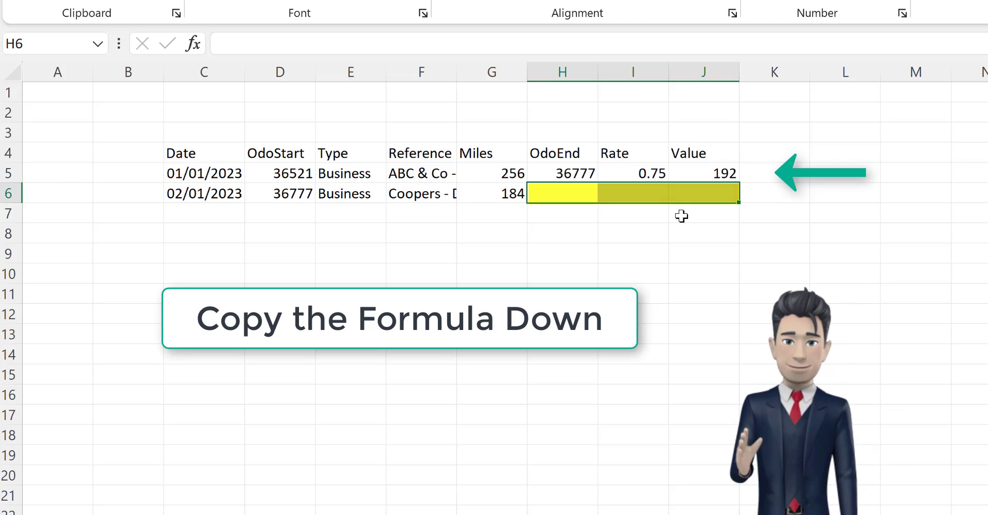
{"action": "left_click", "coordinate": [682, 217]}
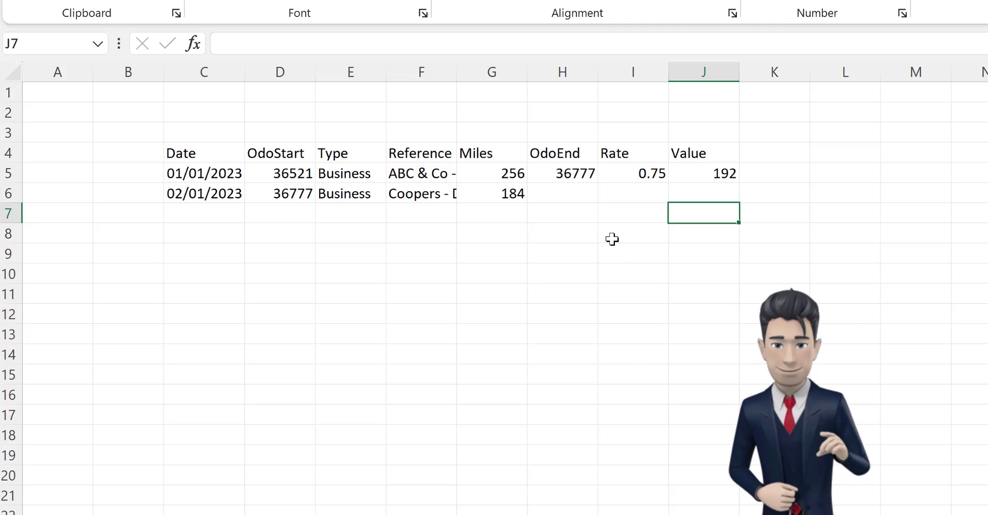
Fill the H5:J5 formulas down to row 18, and the D6 OdoStart formula down to D18
{"action": "left_click", "coordinate": [573, 176]}
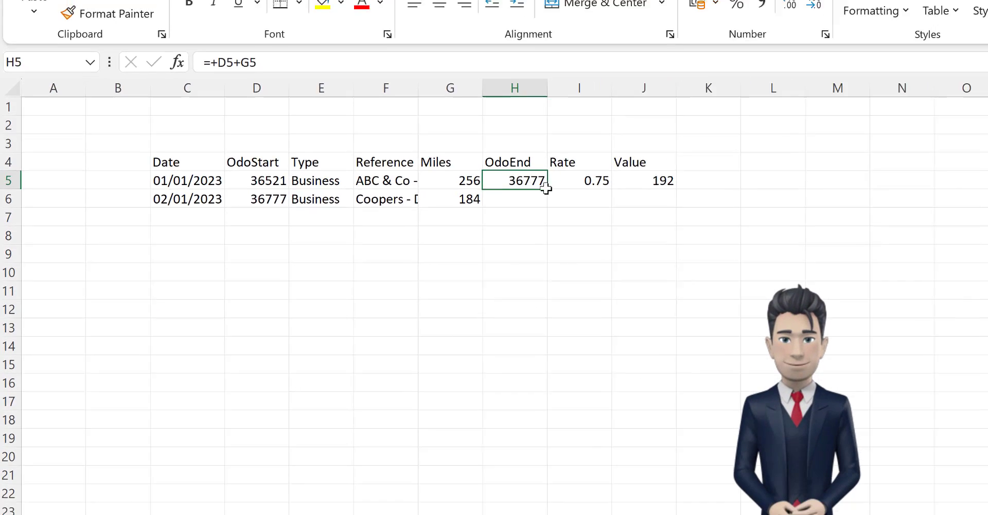
{"action": "left_click_drag", "start_coordinate": [584, 179], "coordinate": [707, 176]}
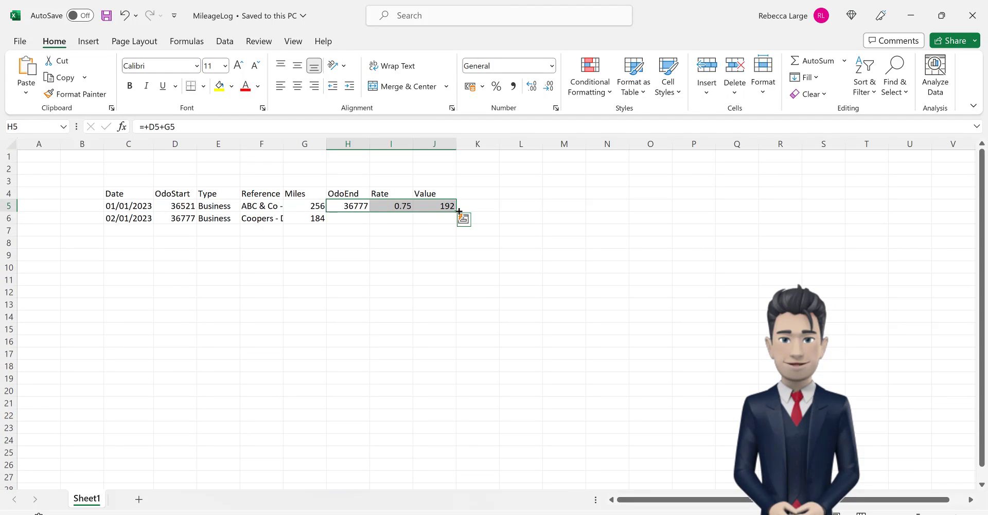
{"action": "left_click_drag", "start_coordinate": [459, 229], "coordinate": [444, 373]}
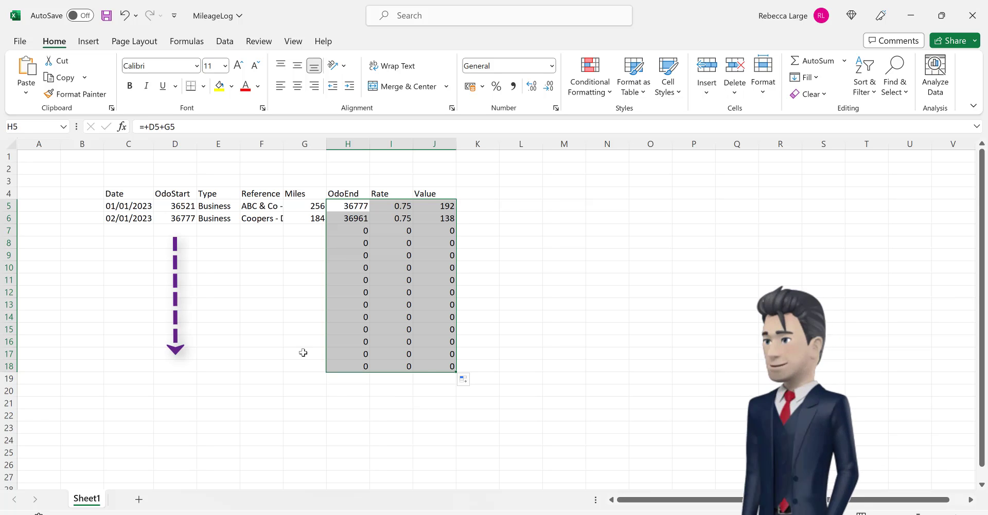
{"action": "left_click", "coordinate": [183, 219]}
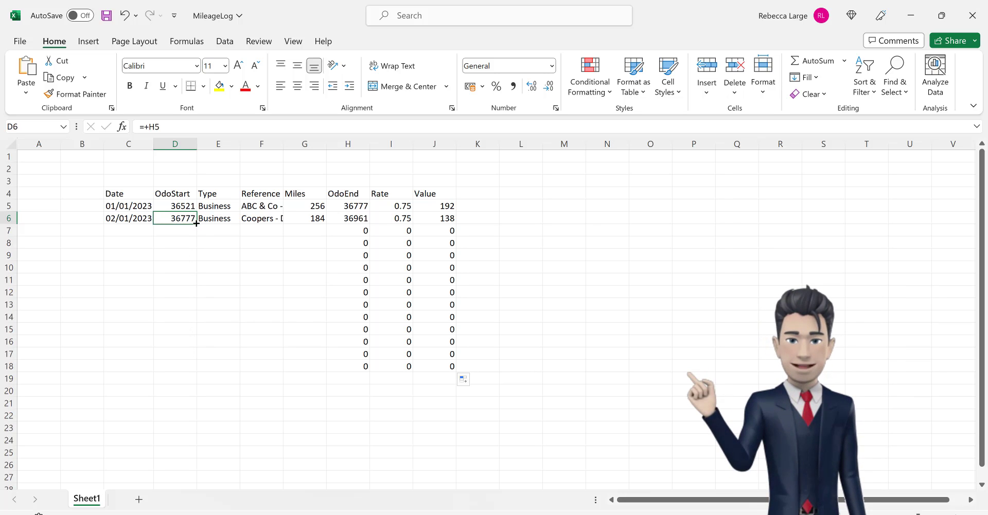
{"action": "left_click_drag", "start_coordinate": [197, 224], "coordinate": [195, 369]}
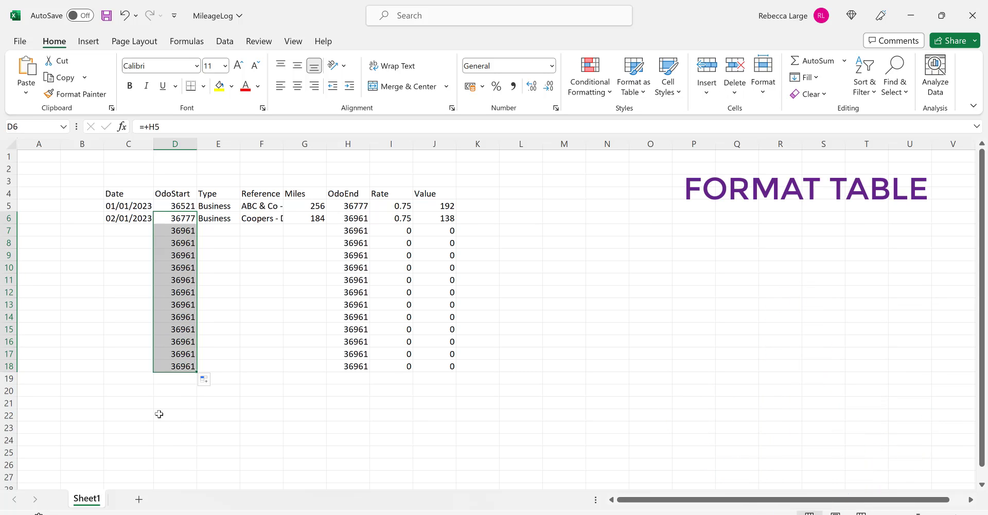
Deselect the copied OdoStart cells
{"action": "left_click", "coordinate": [140, 394]}
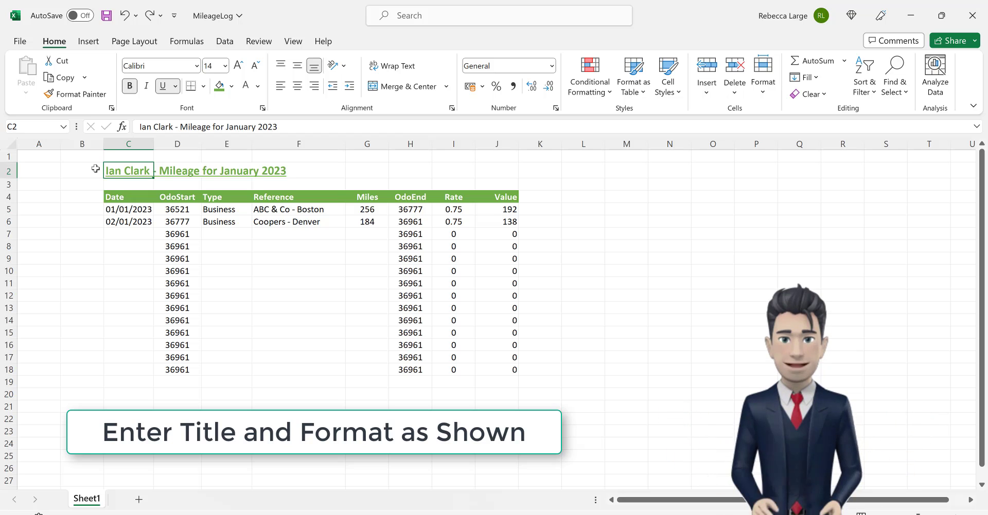
Turn off gridlines in Page Layout and apply All Borders to the C4:J18 table
{"action": "left_click", "coordinate": [150, 42]}
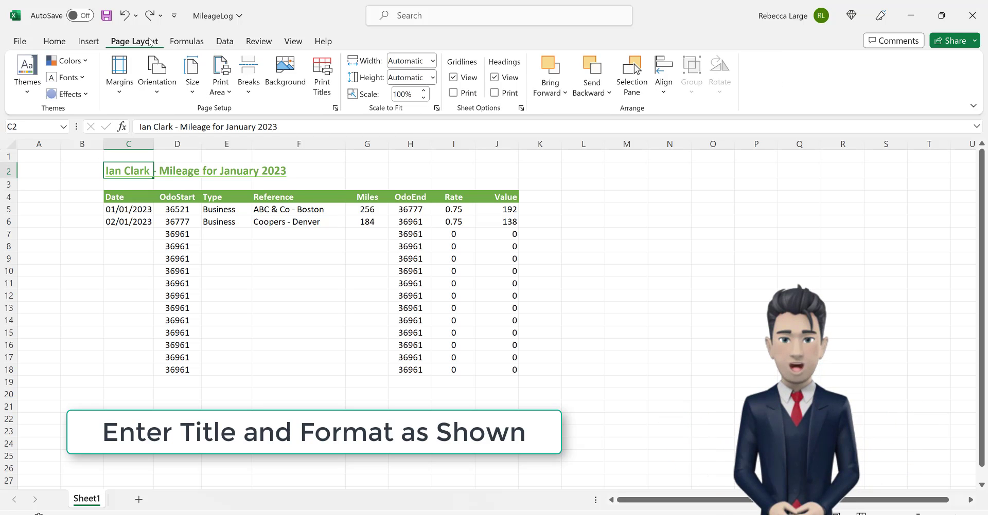
{"action": "left_click", "coordinate": [461, 80]}
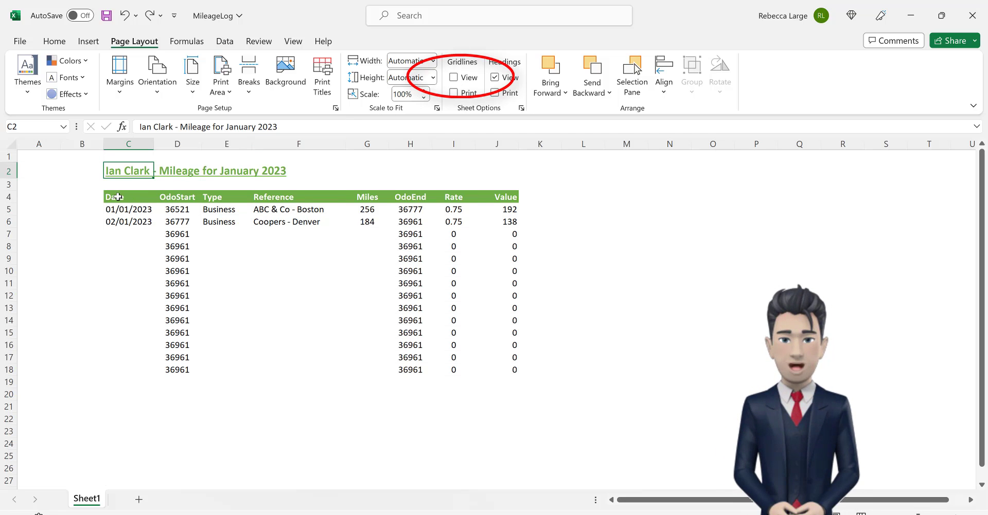
{"action": "left_click_drag", "start_coordinate": [118, 197], "coordinate": [481, 375]}
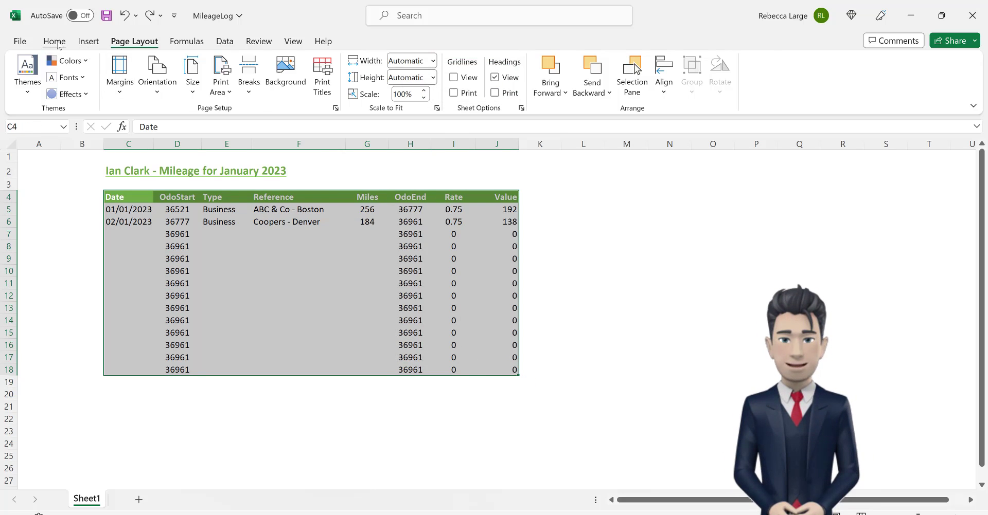
{"action": "left_click", "coordinate": [56, 42]}
{"action": "left_click", "coordinate": [204, 86]}
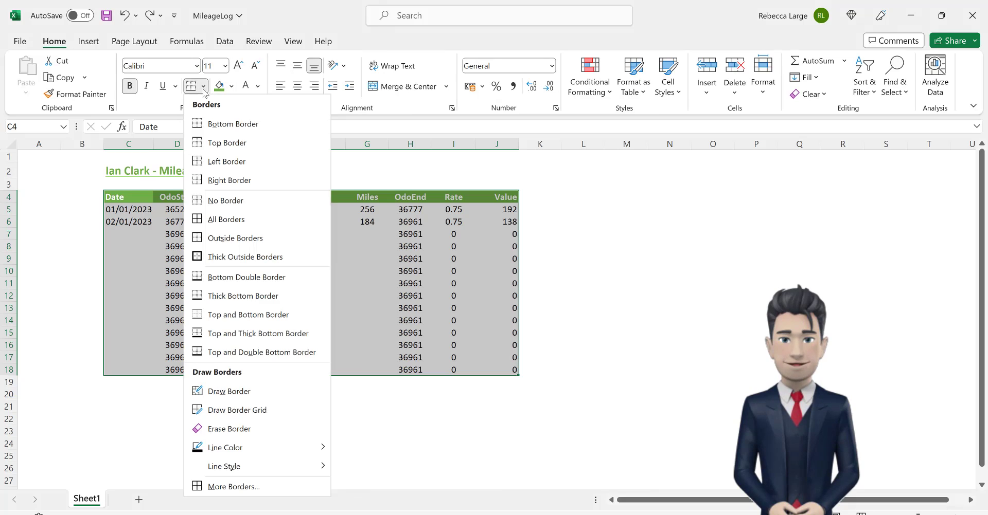
{"action": "left_click", "coordinate": [215, 220]}
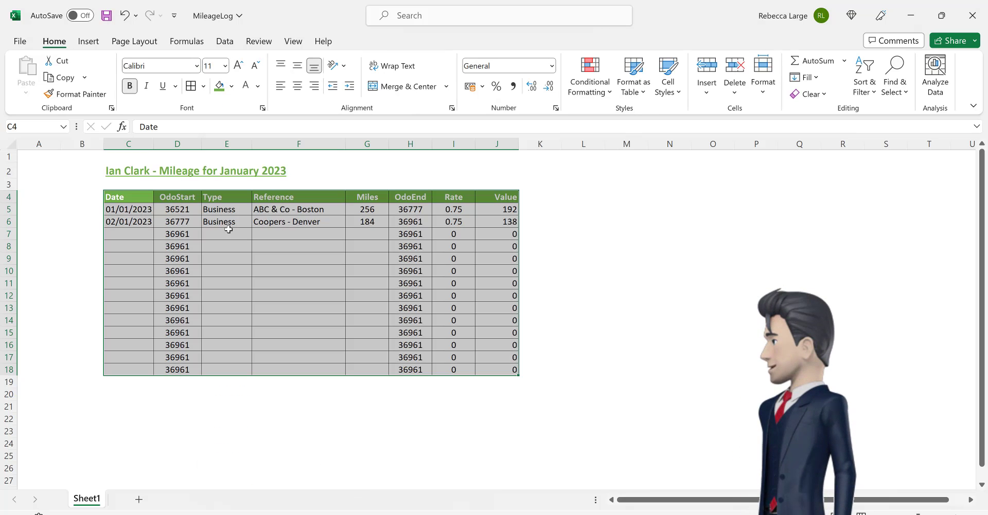
Centre the Miles values in G5:G18 and bring up the Fill Color palette
{"action": "left_click", "coordinate": [319, 395]}
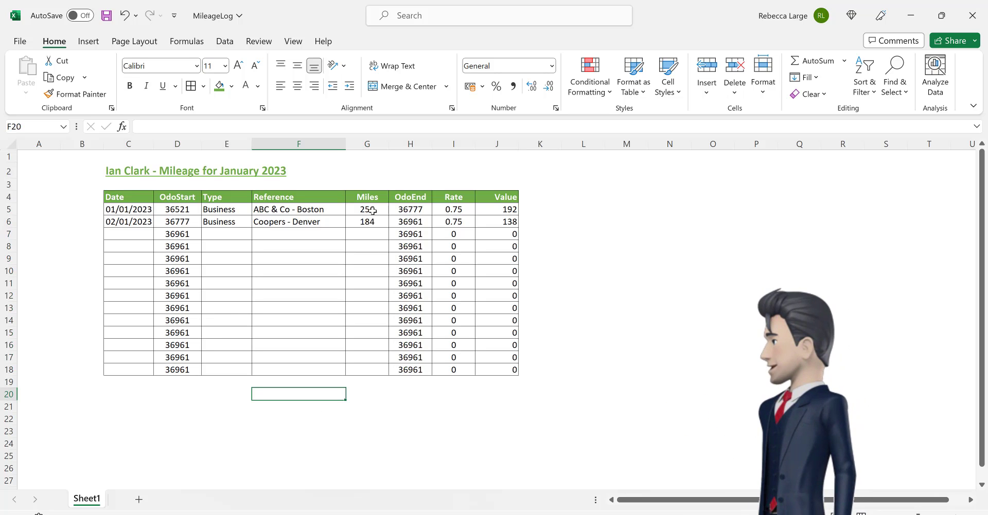
{"action": "left_click_drag", "start_coordinate": [372, 211], "coordinate": [364, 366]}
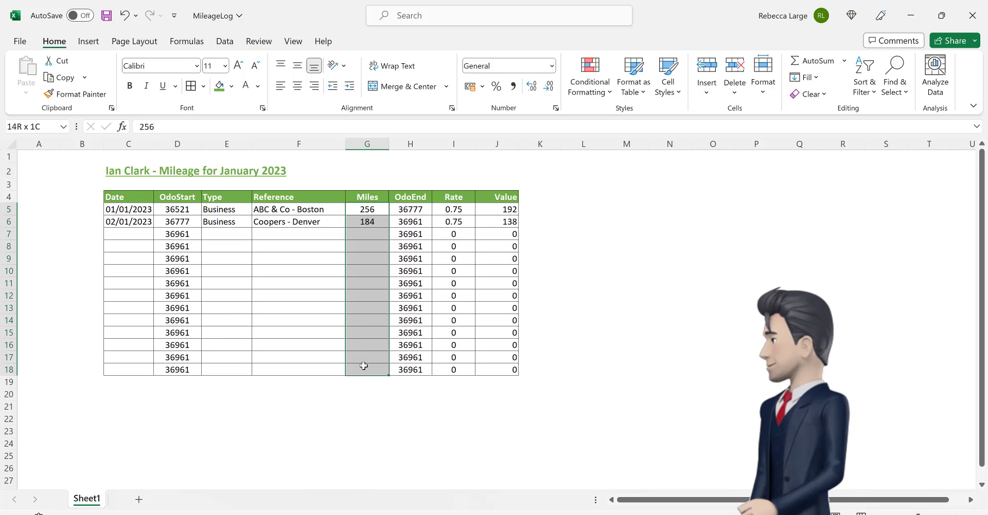
{"action": "left_click", "coordinate": [298, 86]}
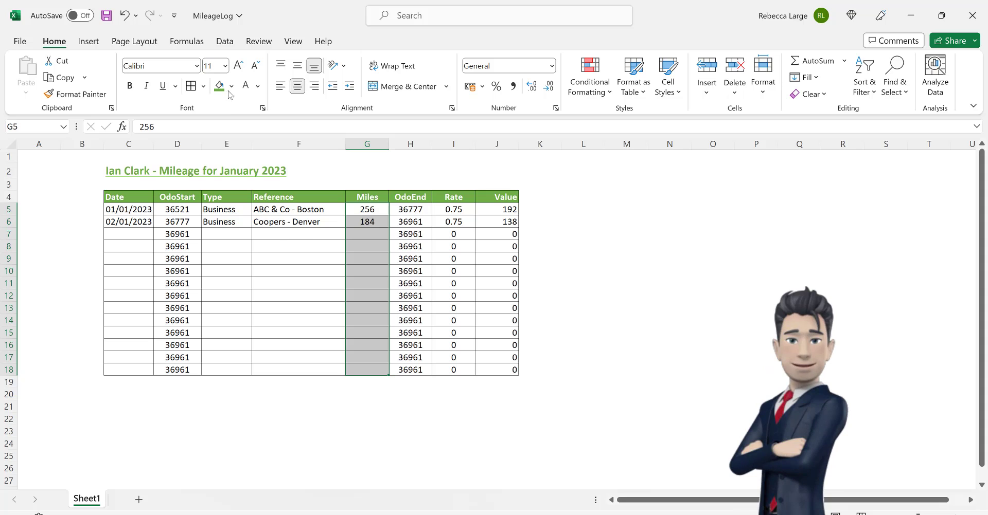
{"action": "left_click", "coordinate": [230, 86]}
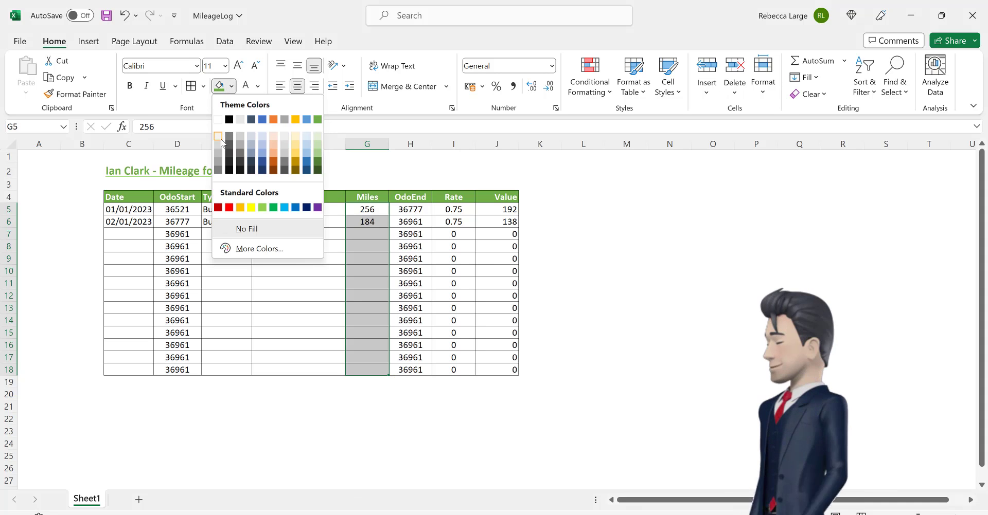
Give the Miles cells a light grey fill, then select D5:D18 together with G5:H18
{"action": "left_click", "coordinate": [223, 128]}
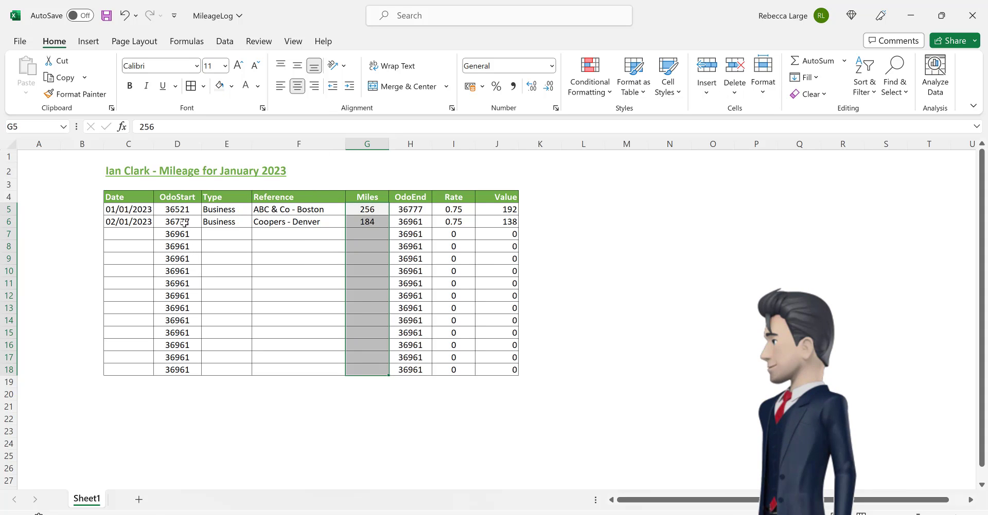
{"action": "left_click_drag", "start_coordinate": [183, 209], "coordinate": [184, 368]}
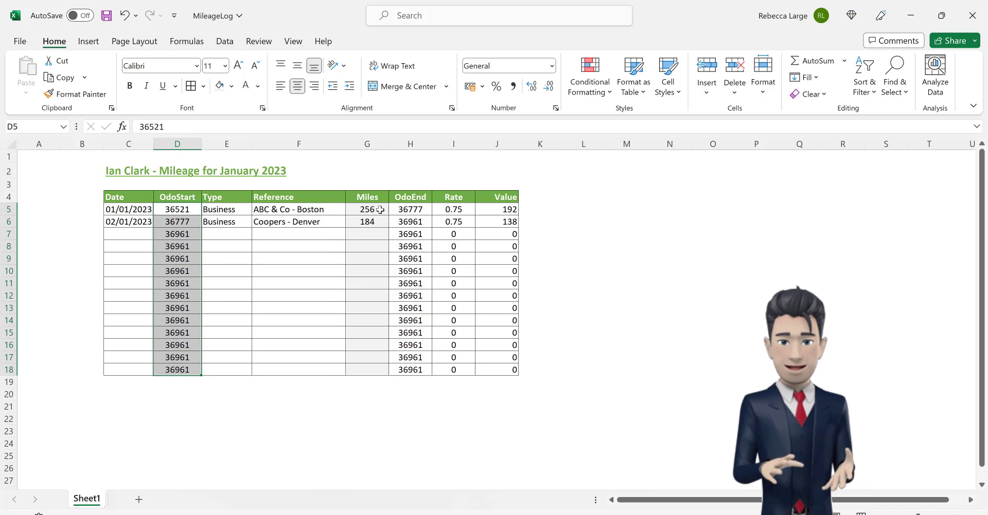
{"action": "left_click_drag", "start_coordinate": [382, 212], "coordinate": [396, 374]}
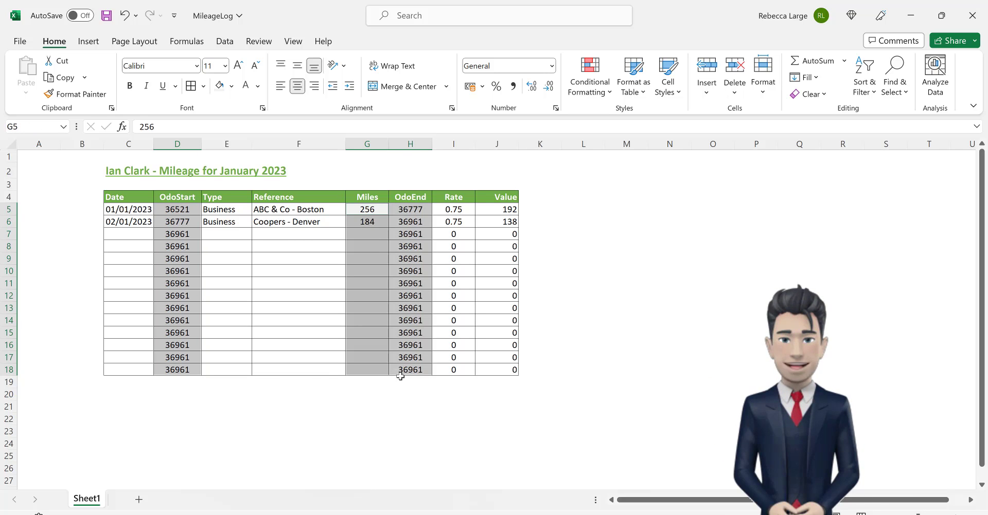
Format the selected odometer and Miles cells as Number with 0 decimals and thousands separators
{"action": "right_click", "coordinate": [395, 354]}
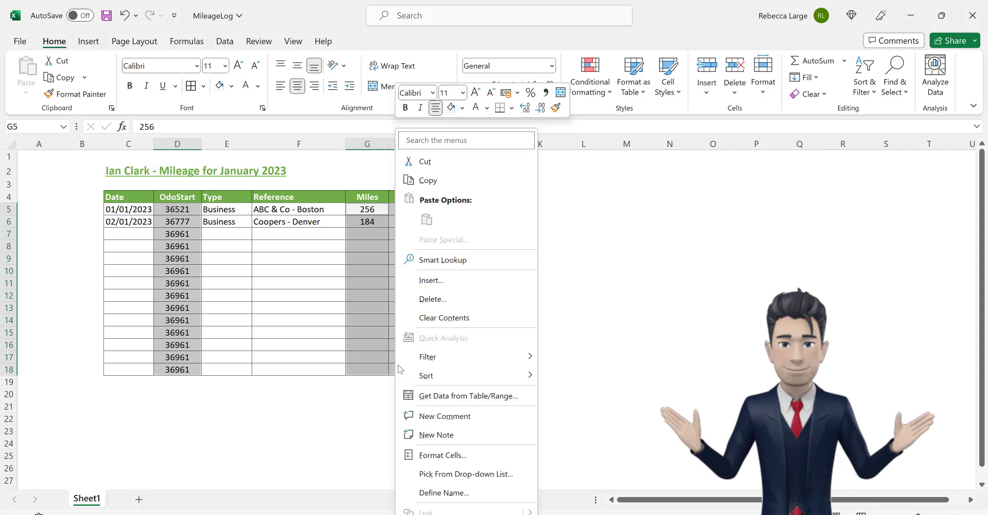
{"action": "left_click", "coordinate": [428, 453]}
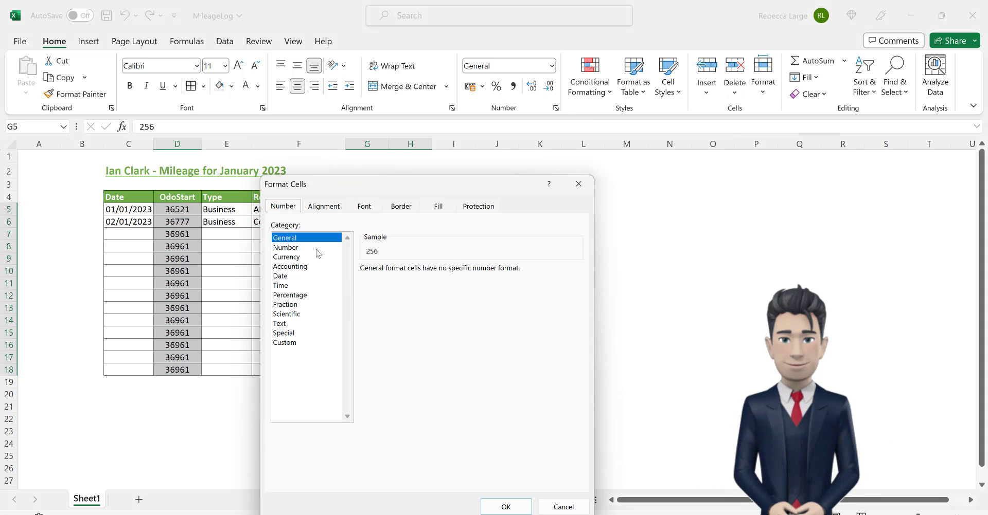
{"action": "left_click", "coordinate": [308, 248]}
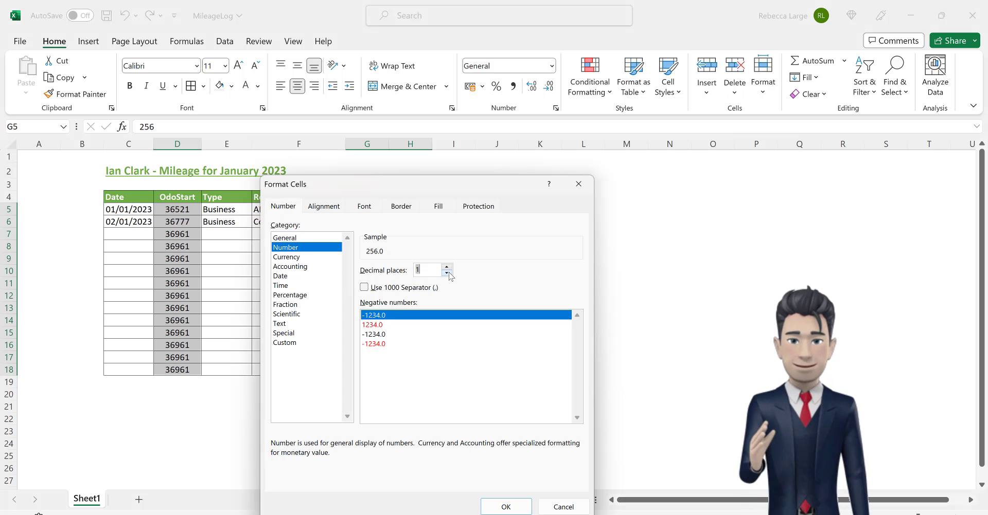
{"action": "left_click", "coordinate": [405, 289]}
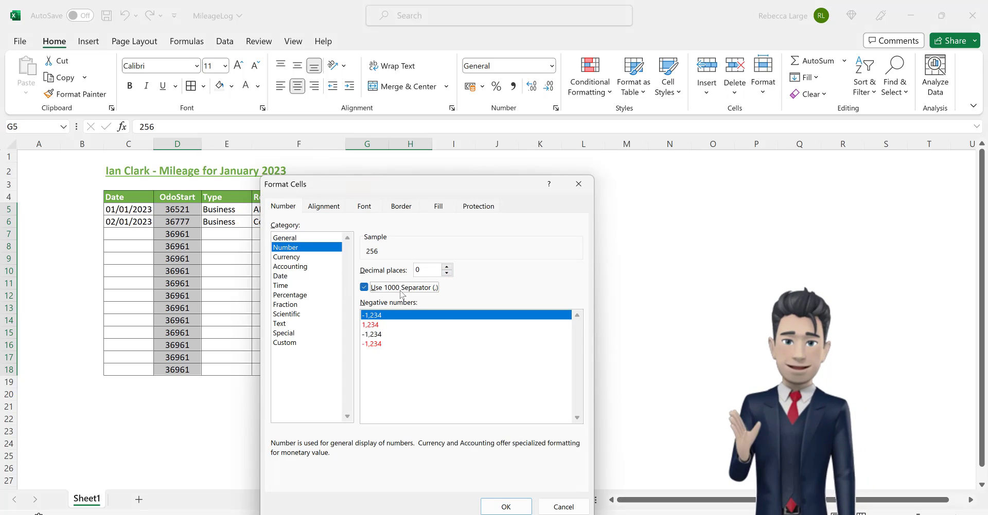
{"action": "left_click", "coordinate": [500, 502]}
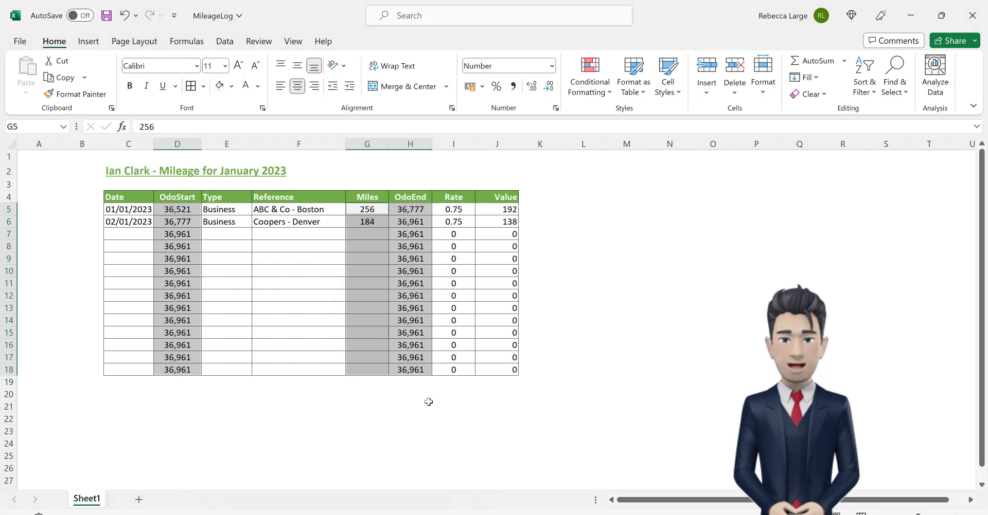
{"action": "left_click", "coordinate": [428, 402]}
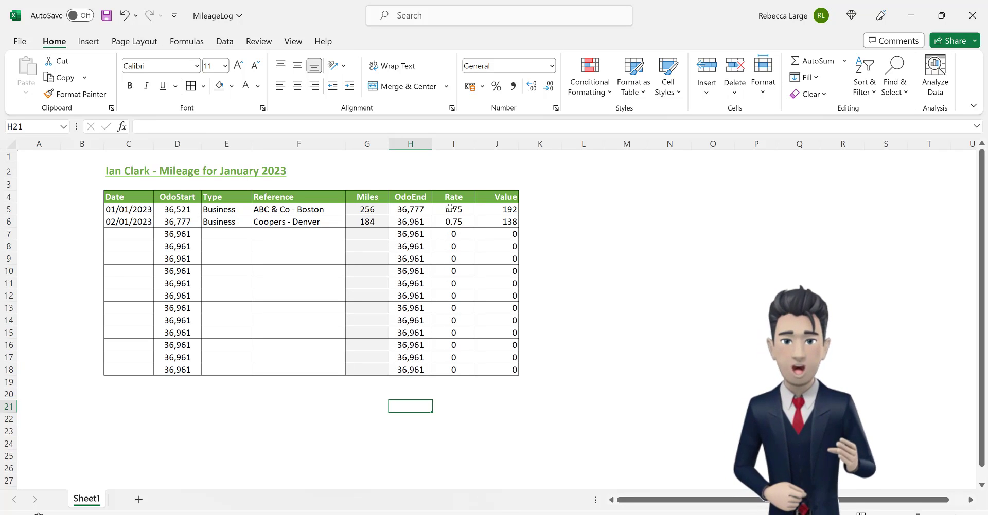
Format Rate and Value cells I5:J18 as Number with two decimal places
{"action": "left_click_drag", "start_coordinate": [449, 207], "coordinate": [496, 369]}
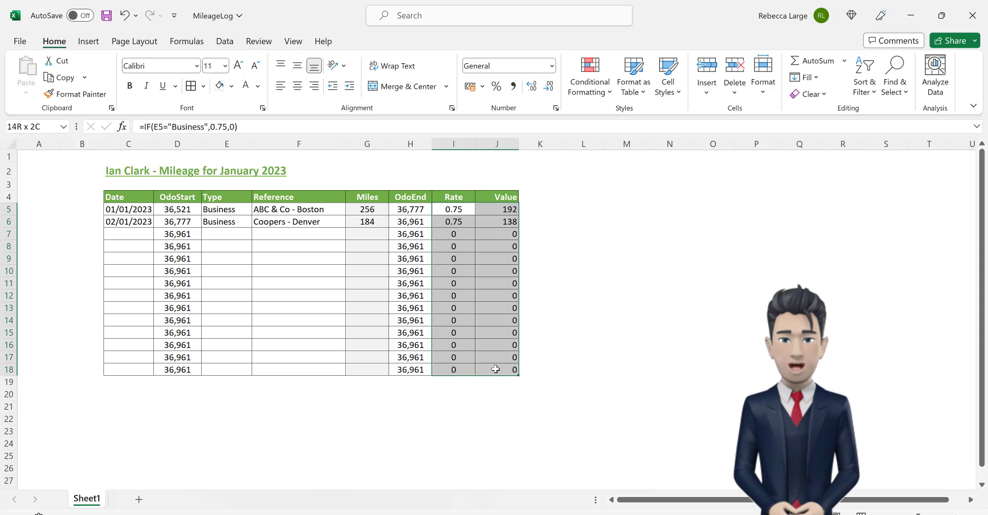
{"action": "right_click", "coordinate": [494, 366]}
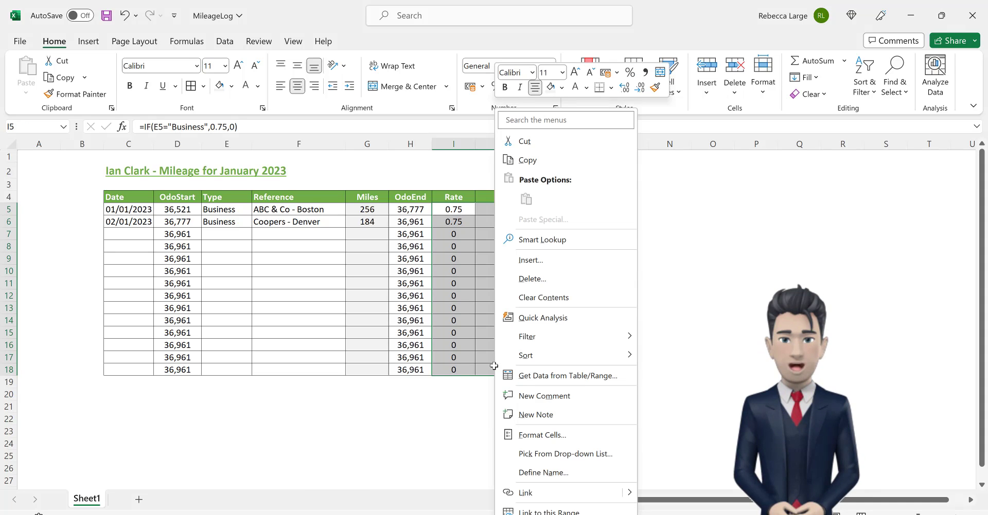
{"action": "left_click", "coordinate": [526, 435]}
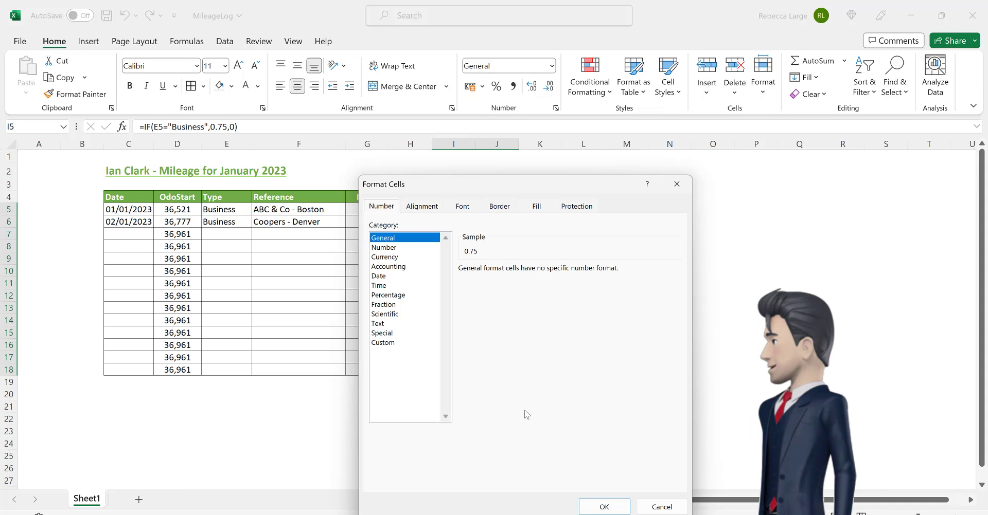
{"action": "left_click", "coordinate": [406, 247]}
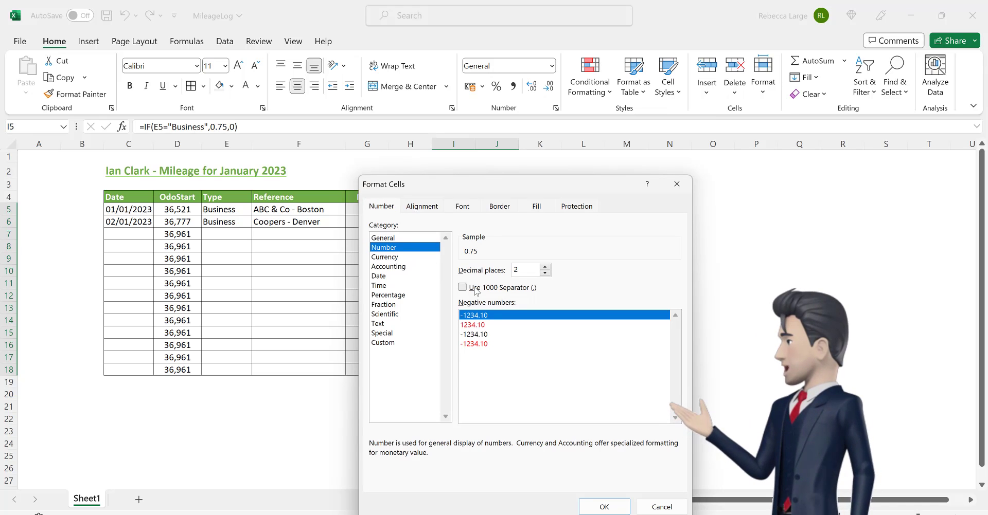
{"action": "left_click", "coordinate": [594, 507]}
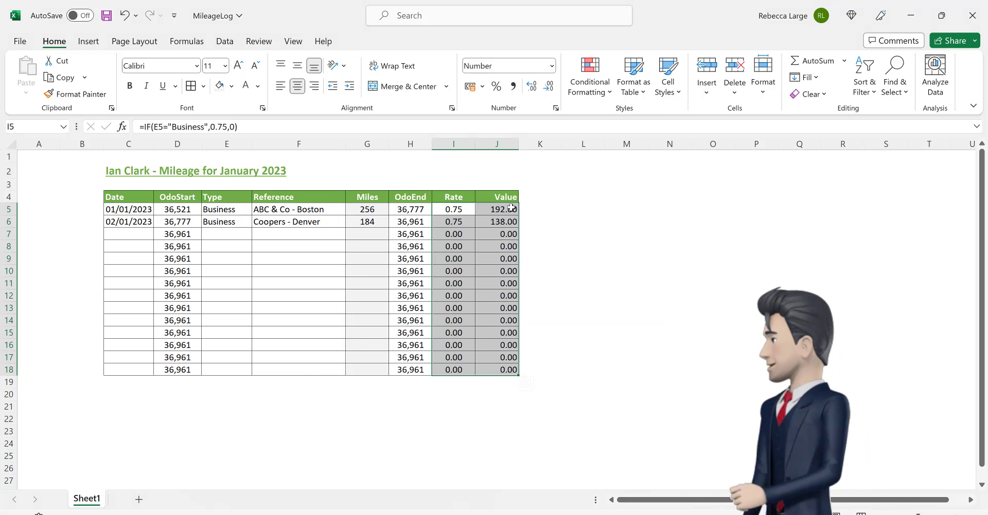
Bold the Value column and AutoSum it into J20 as =SUM(J5:J19), giving 330.00
{"action": "left_click_drag", "start_coordinate": [512, 207], "coordinate": [505, 397]}
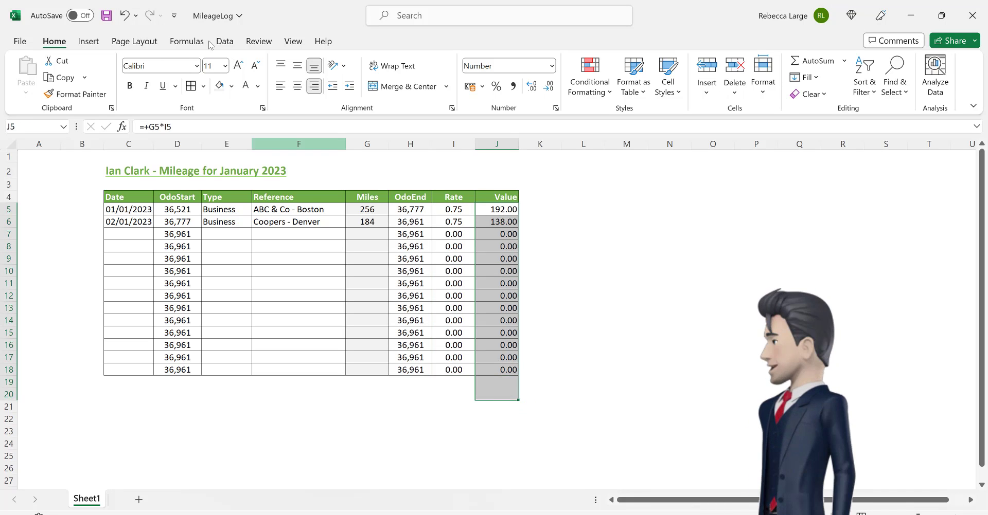
{"action": "left_click", "coordinate": [130, 86]}
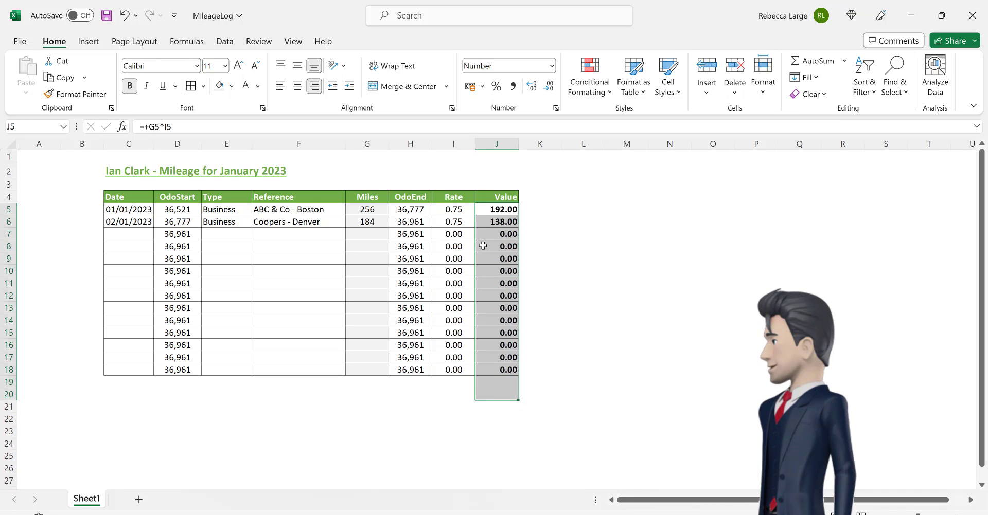
{"action": "left_click", "coordinate": [497, 396]}
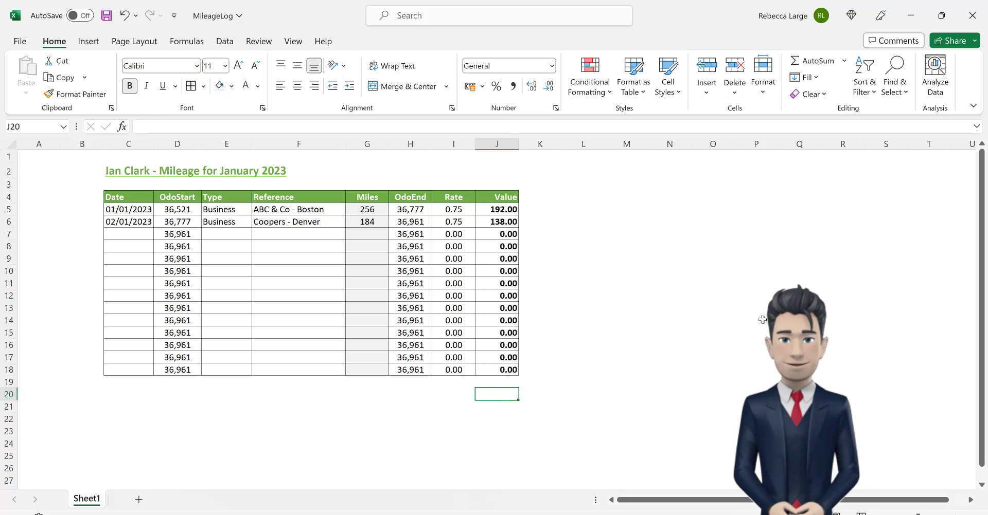
{"action": "left_click", "coordinate": [811, 62]}
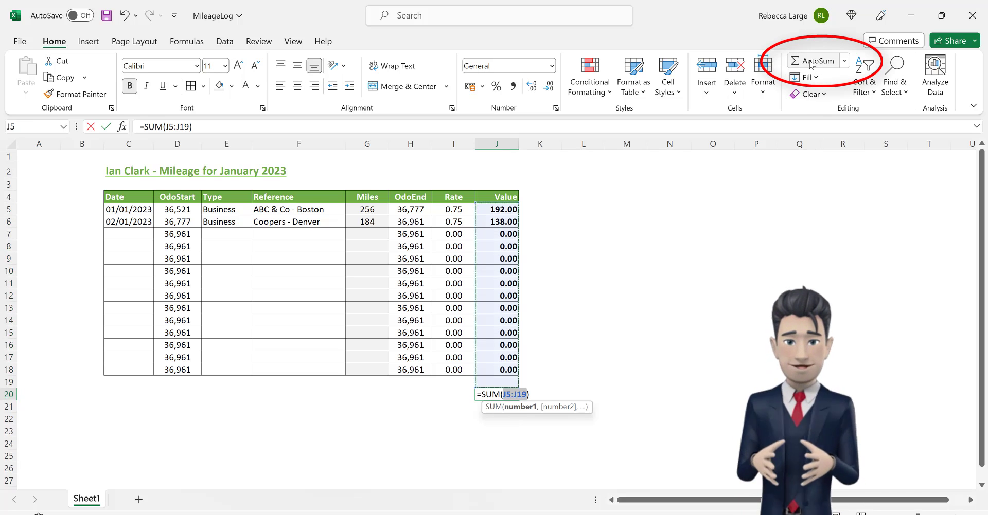
{"action": "key", "text": "Return"}
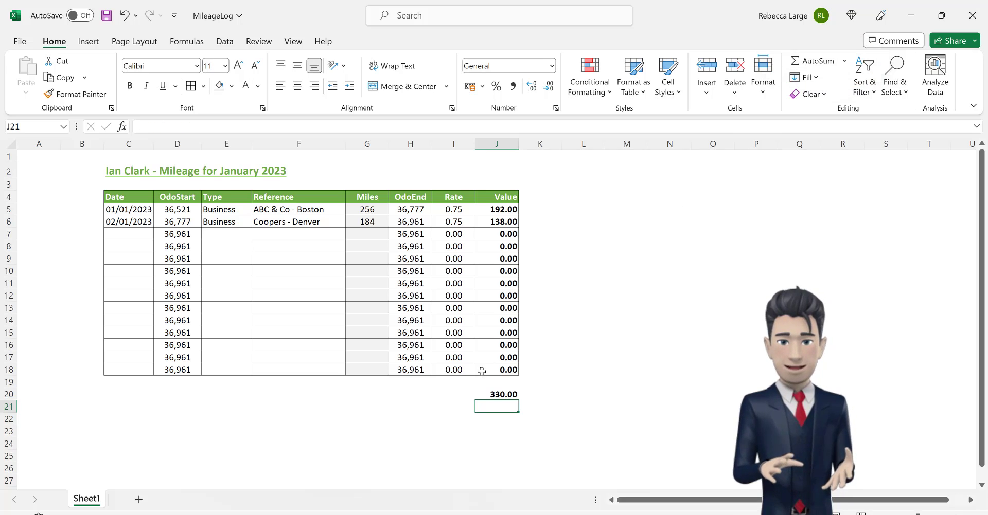
Enter the label 'CLAIM' in cell I20
{"action": "left_click", "coordinate": [462, 396]}
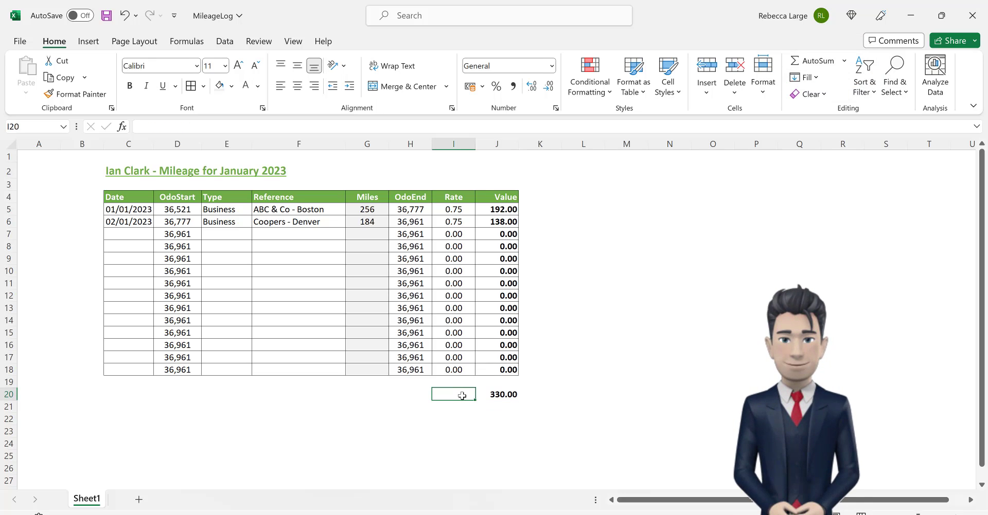
{"action": "type", "text": "CLA"}
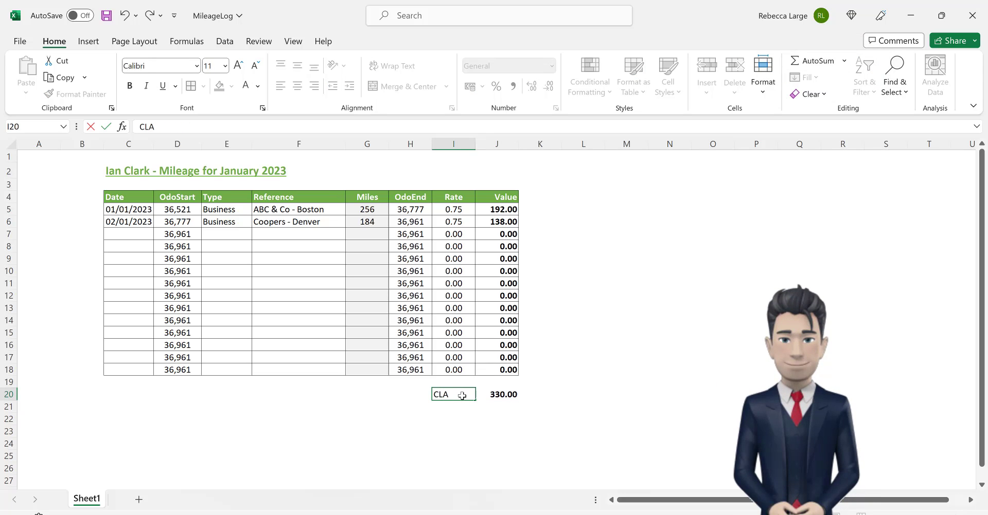
{"action": "type", "text": "IM"}
{"action": "key", "text": "Return"}
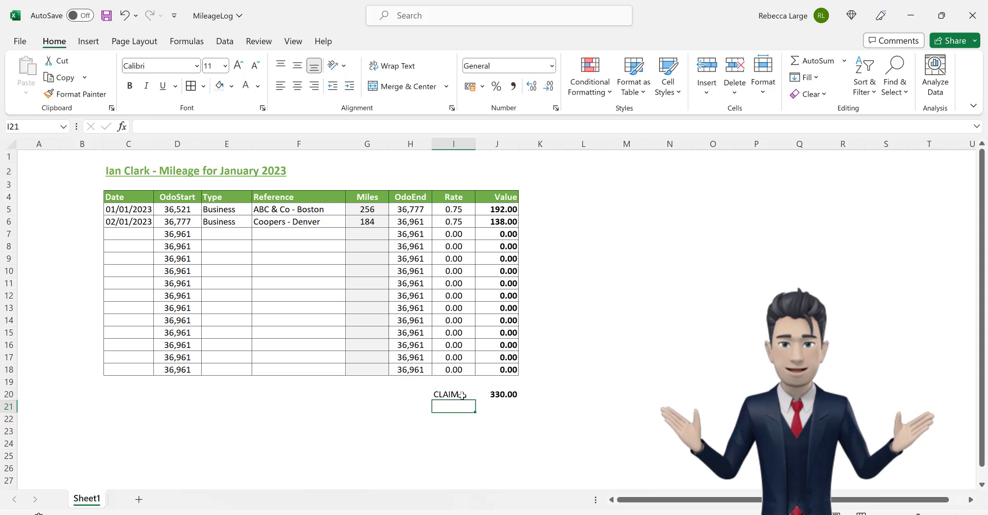
Give the J20 total cell a green fill
{"action": "left_click", "coordinate": [496, 394]}
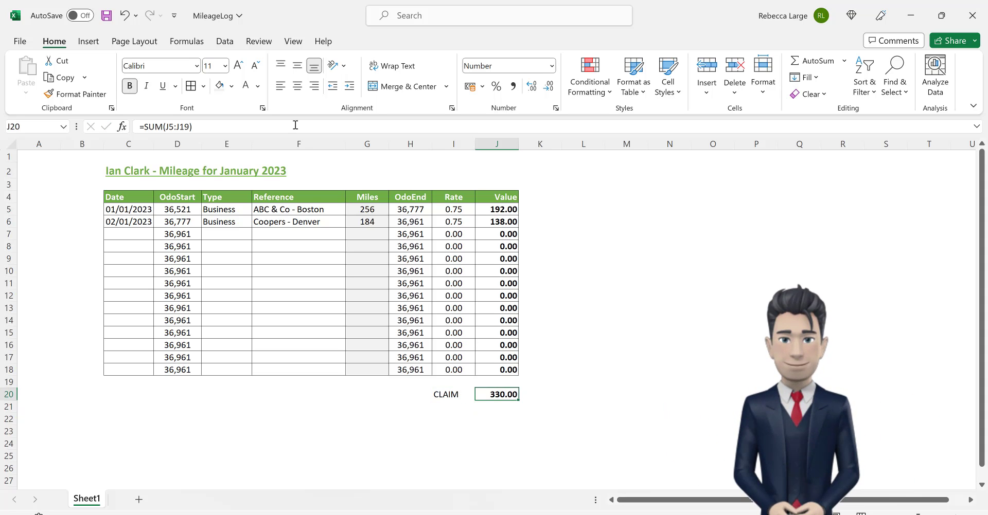
{"action": "left_click", "coordinate": [231, 86]}
{"action": "left_click", "coordinate": [317, 119]}
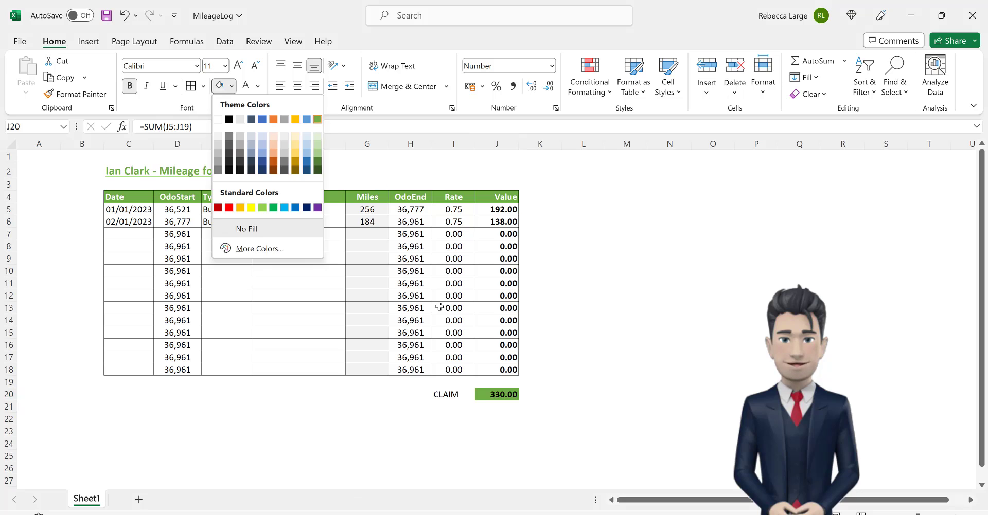
Make the CLAIM label in I20 bold and centred
{"action": "left_click", "coordinate": [445, 395]}
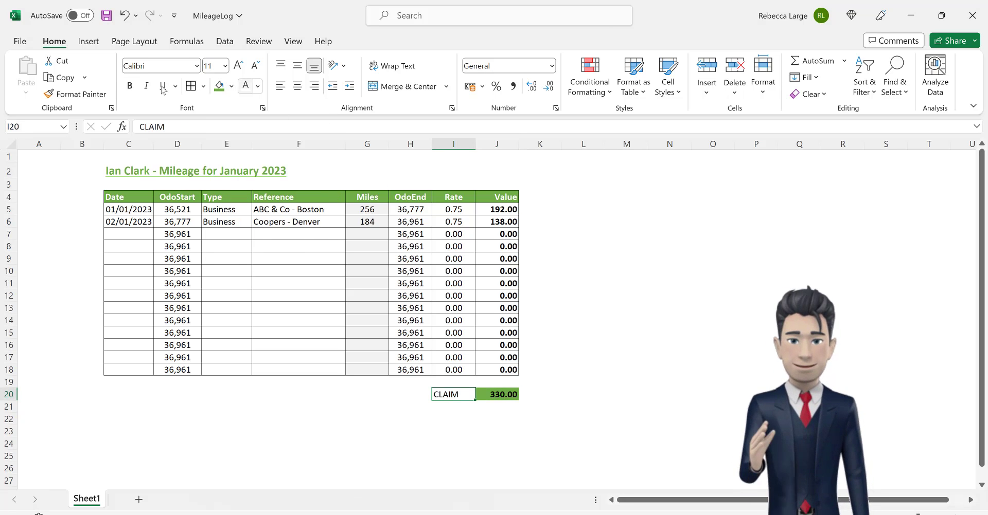
{"action": "left_click", "coordinate": [130, 86]}
{"action": "left_click", "coordinate": [298, 86]}
{"action": "left_click", "coordinate": [540, 197]}
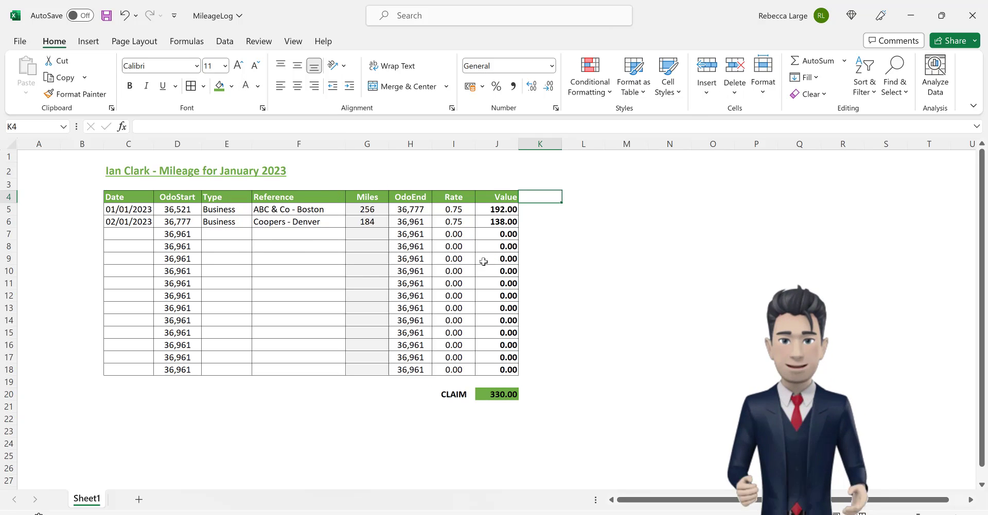
Start an Equal To highlight rule for value 0 on Rate and Value cells I5:J18
{"action": "left_click", "coordinate": [457, 211]}
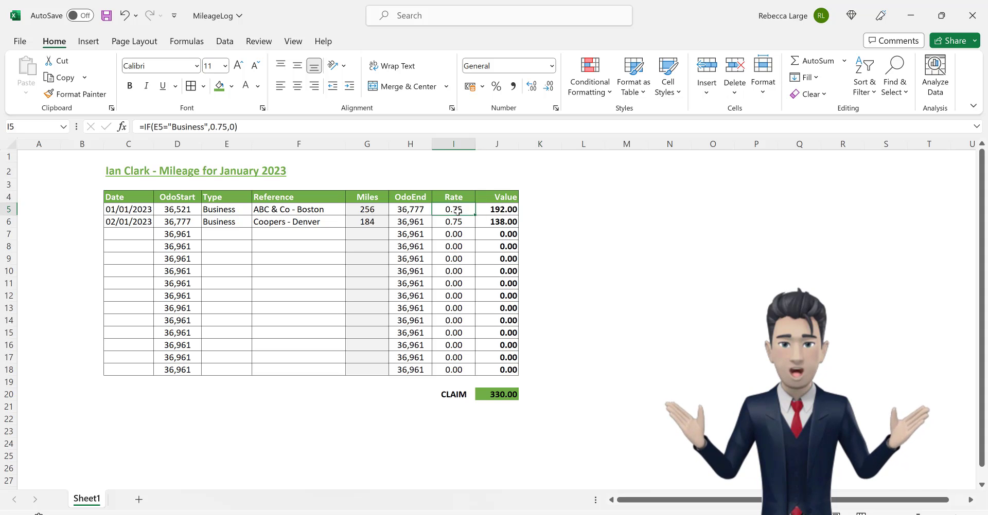
{"action": "left_click_drag", "start_coordinate": [457, 210], "coordinate": [487, 367]}
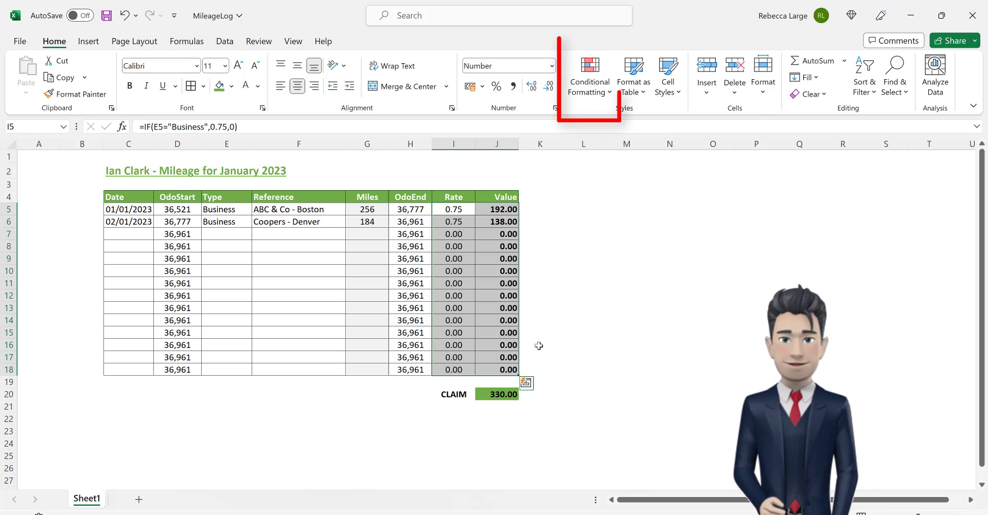
{"action": "left_click", "coordinate": [590, 84]}
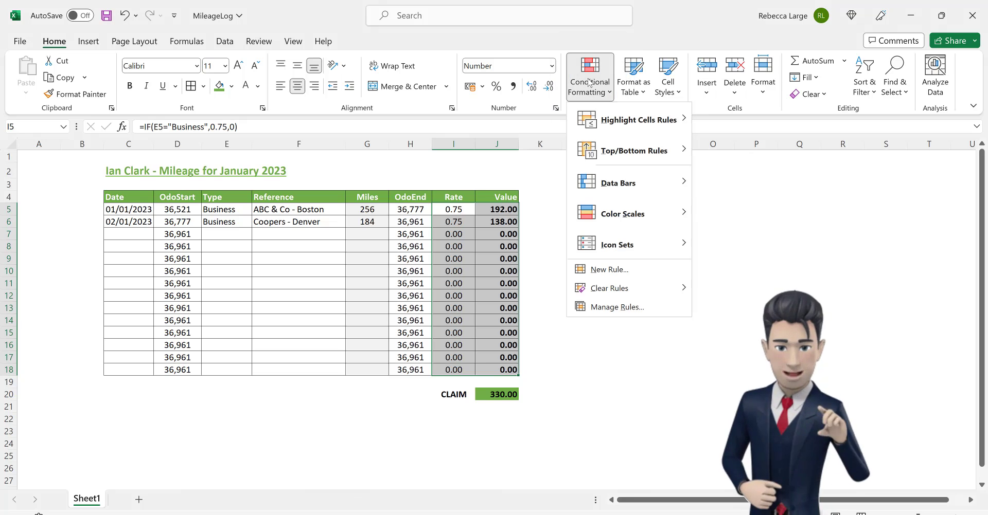
{"action": "mouse_move", "coordinate": [602, 122]}
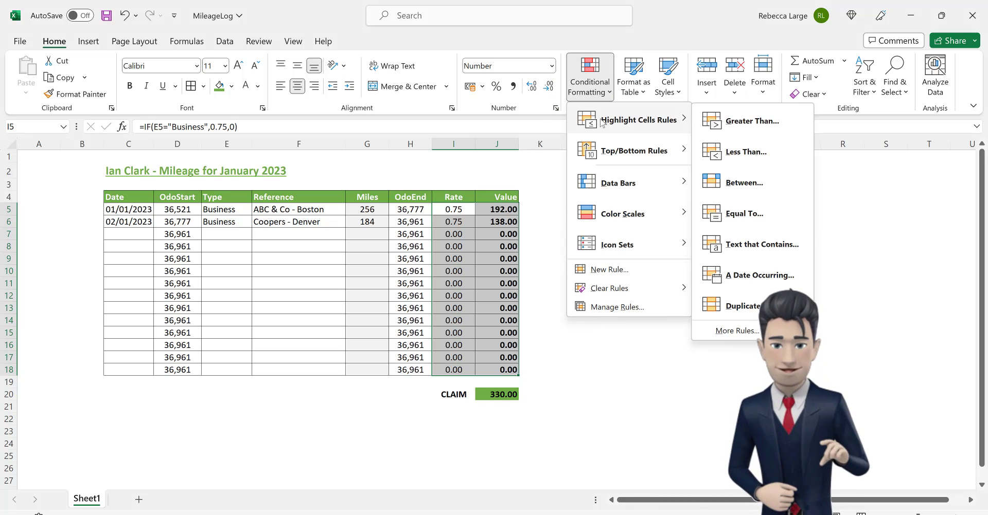
{"action": "left_click", "coordinate": [744, 214]}
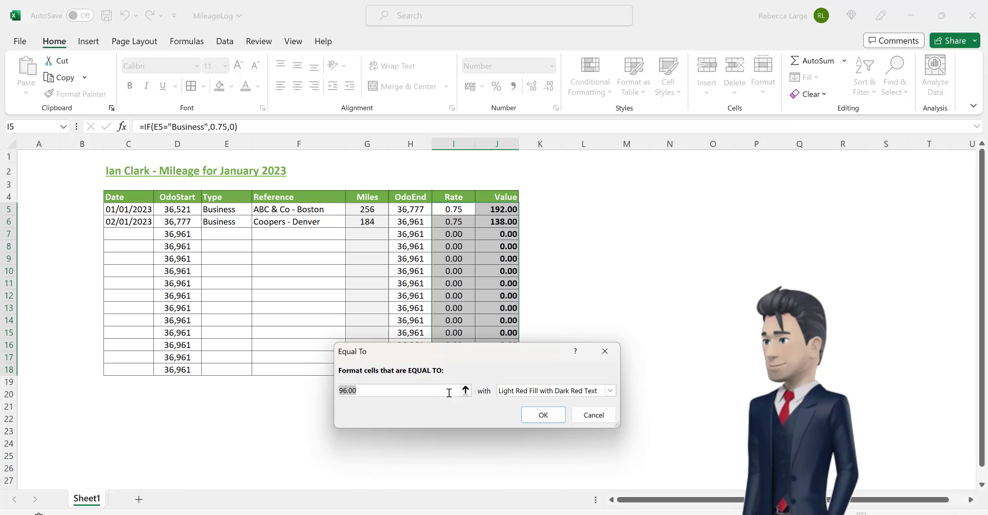
{"action": "type", "text": "0"}
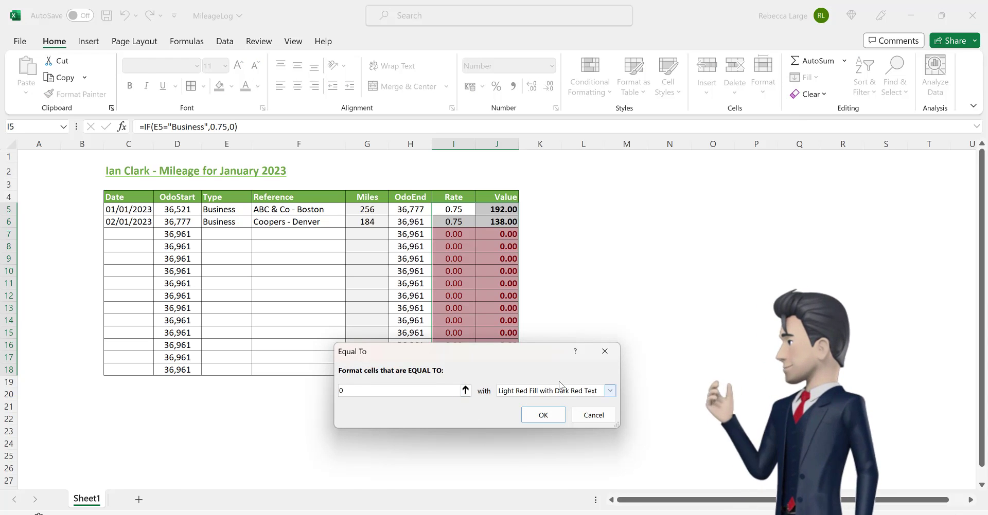
Give the rule a custom white font colour so the zero values disappear
{"action": "left_click", "coordinate": [610, 390]}
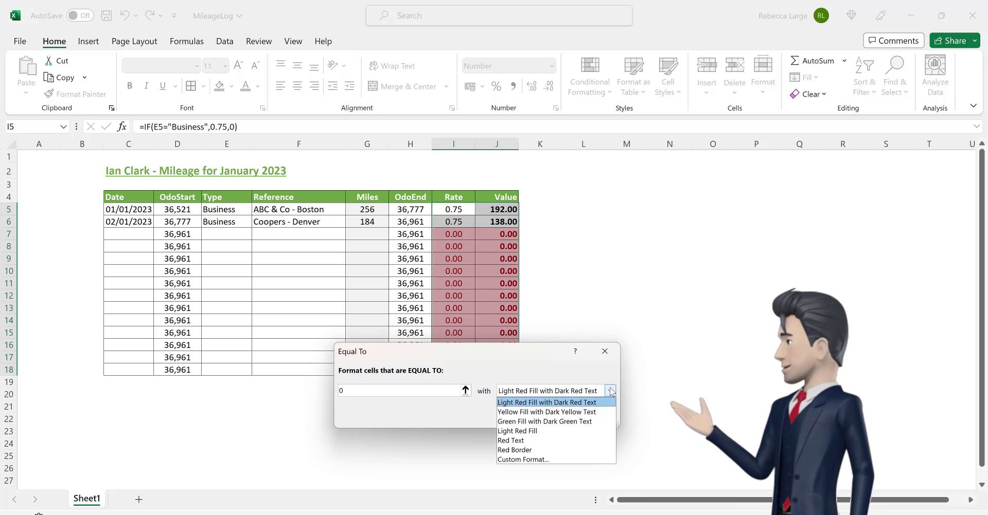
{"action": "left_click", "coordinate": [578, 462]}
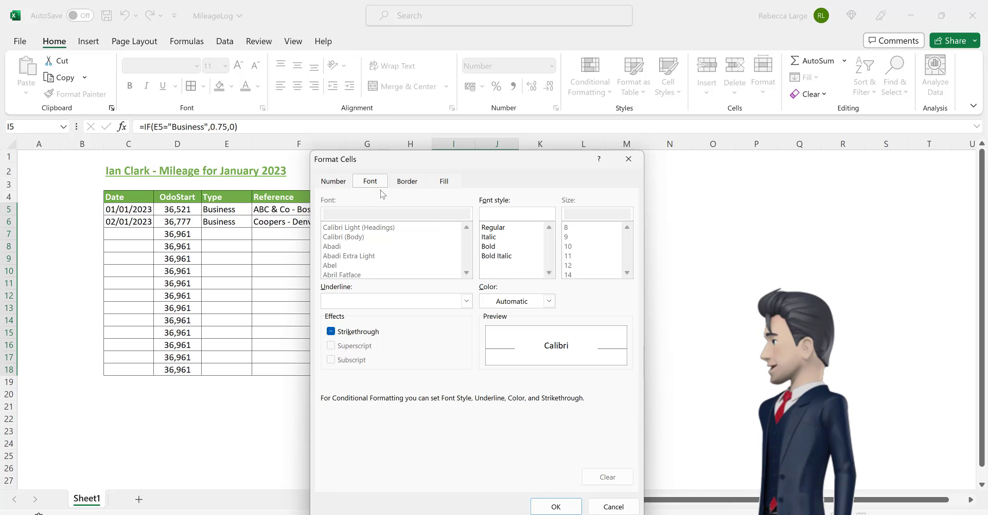
{"action": "left_click", "coordinate": [547, 302]}
{"action": "left_click", "coordinate": [484, 354]}
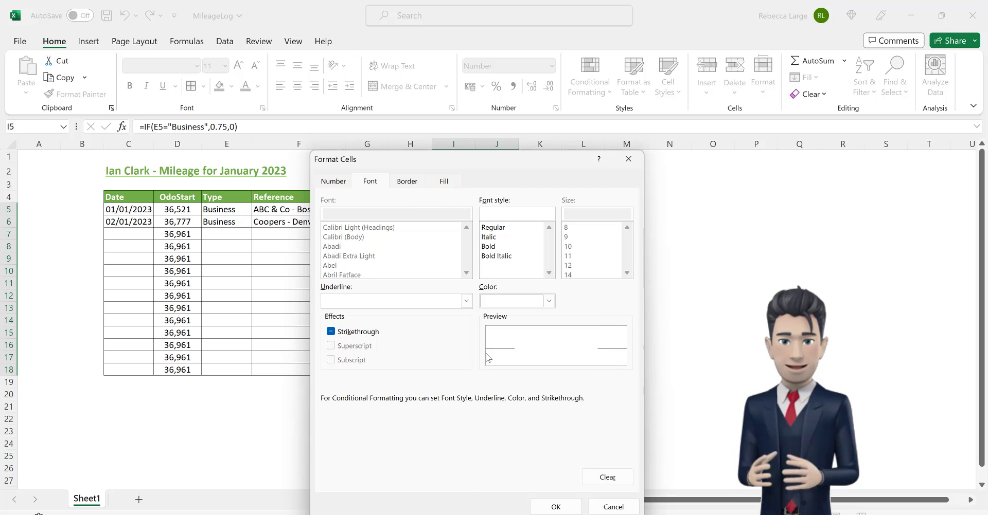
{"action": "left_click", "coordinate": [556, 509]}
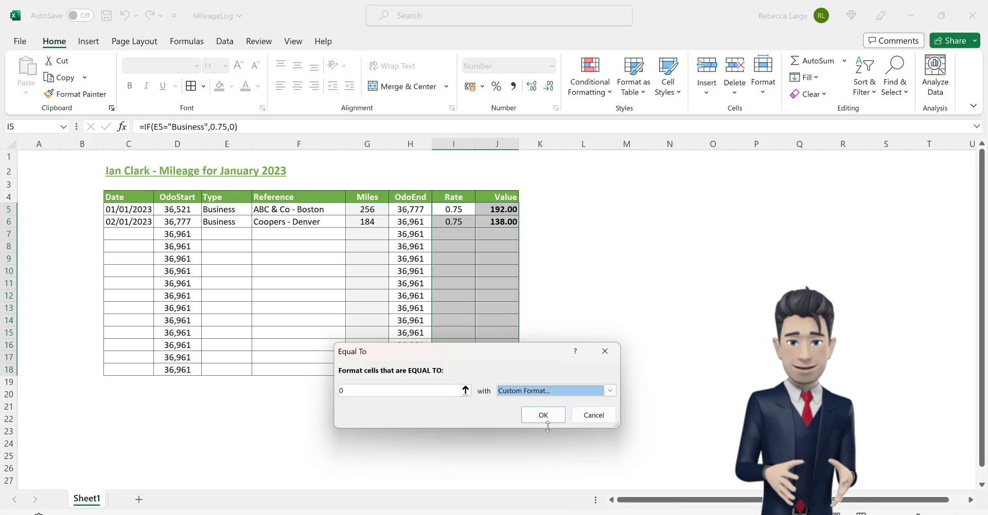
{"action": "left_click", "coordinate": [543, 415]}
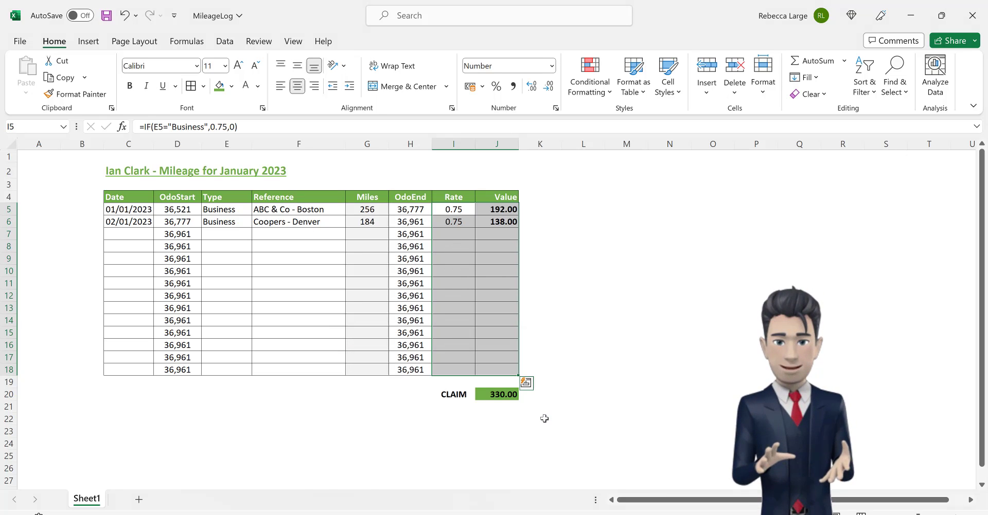